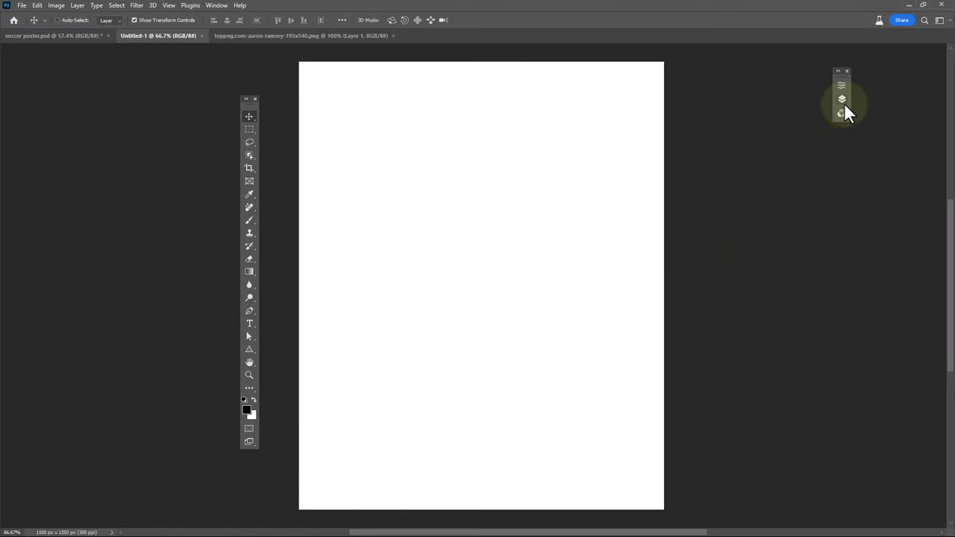
Add a light grey #bbbbbb Solid Color fill layer covering the blank canvas
{"action": "left_click", "coordinate": [843, 102]}
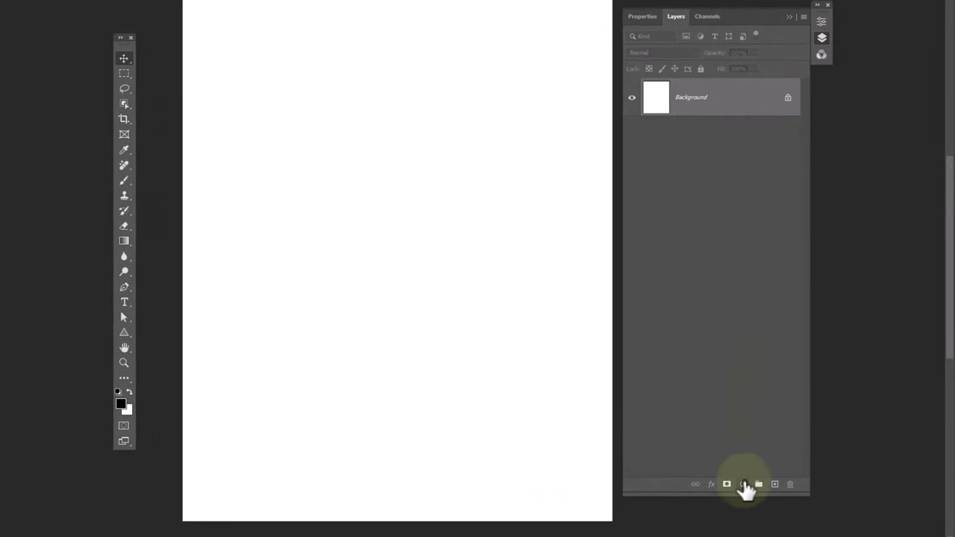
{"action": "left_click", "coordinate": [745, 485]}
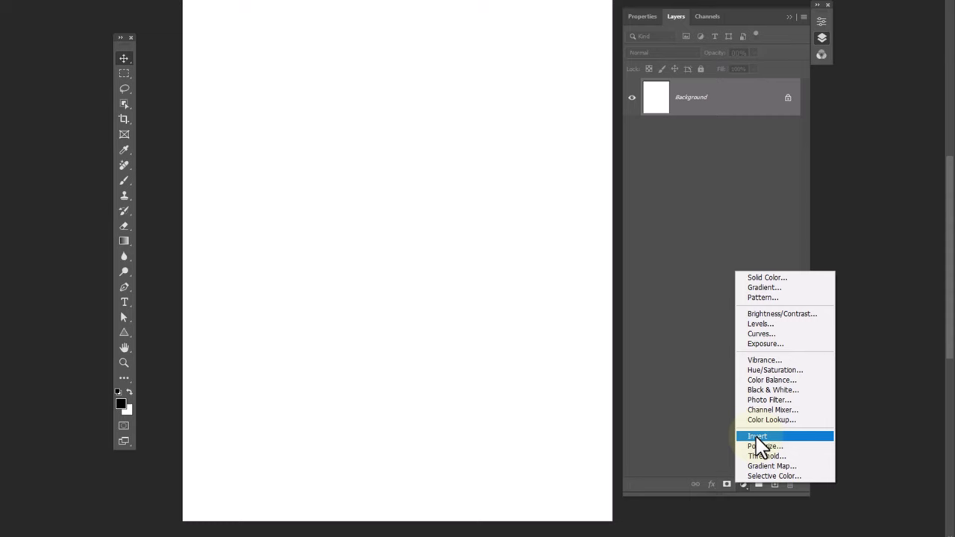
{"action": "left_click", "coordinate": [773, 278]}
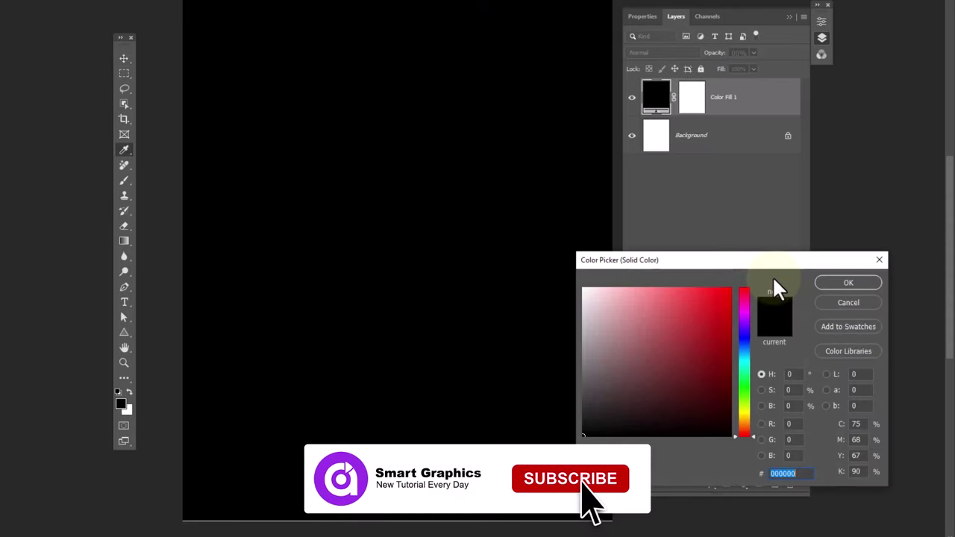
{"action": "left_click_drag", "start_coordinate": [590, 302], "coordinate": [565, 330]}
{"action": "left_click", "coordinate": [843, 284]}
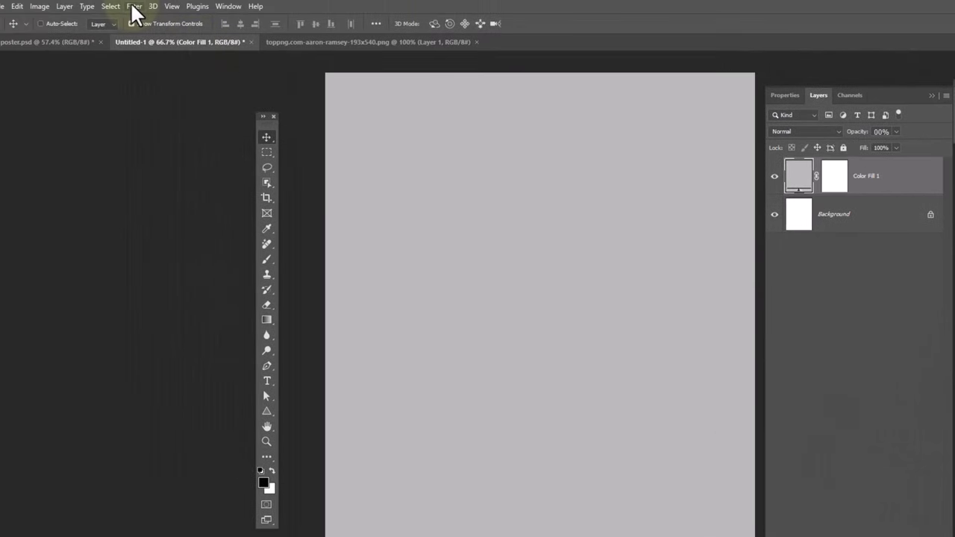
Give the grey fill a Film Grain smart filter, then copy the Arsenal crowd photo from Chrome
{"action": "left_click", "coordinate": [134, 6]}
{"action": "left_click", "coordinate": [157, 69]}
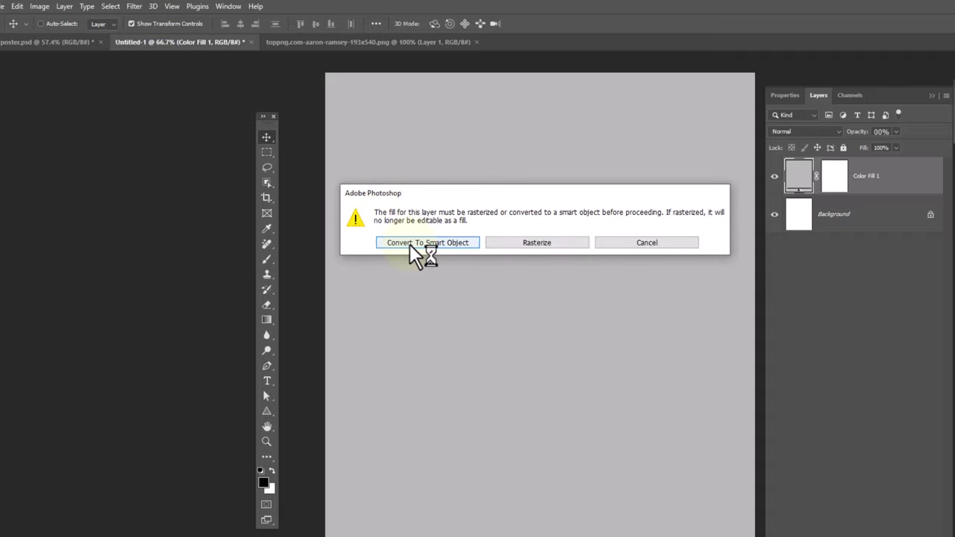
{"action": "left_click", "coordinate": [428, 243]}
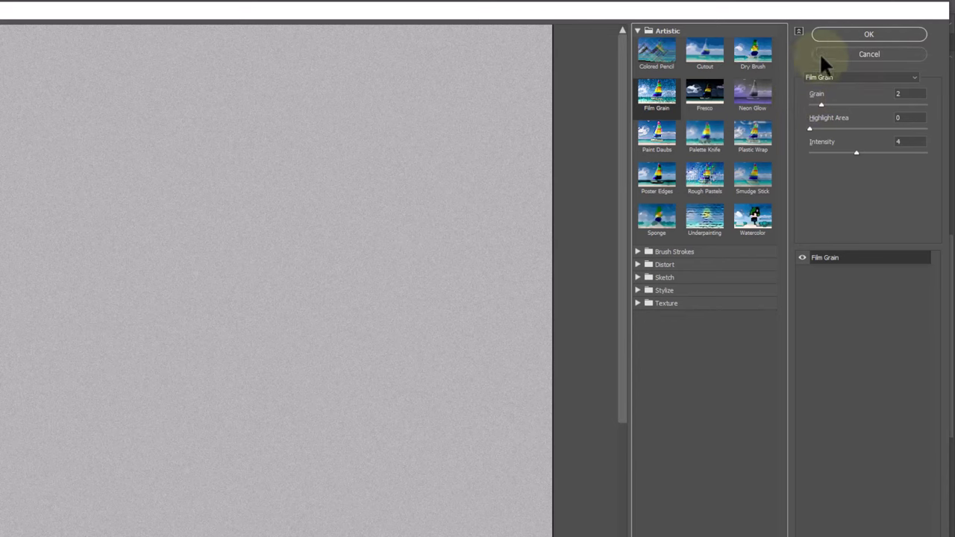
{"action": "left_click", "coordinate": [867, 34]}
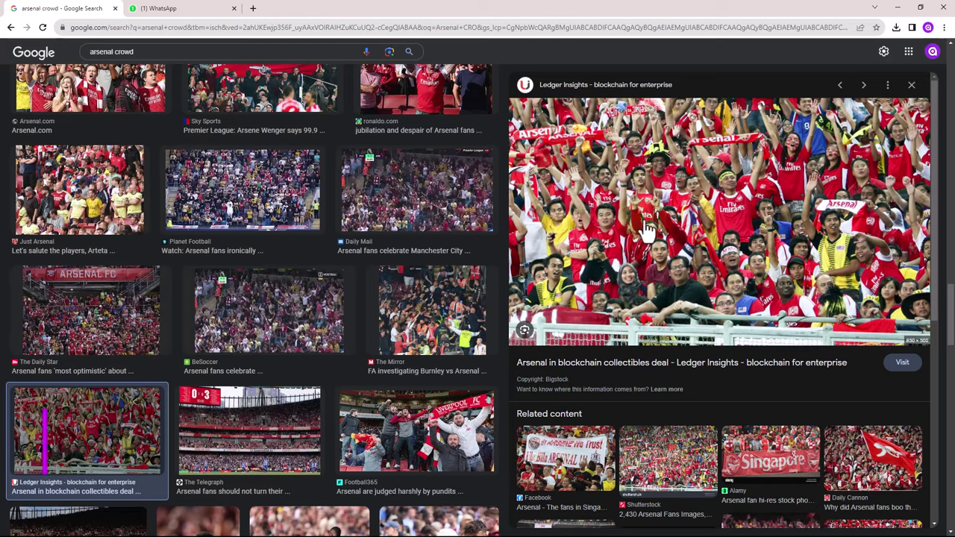
{"action": "right_click", "coordinate": [666, 214]}
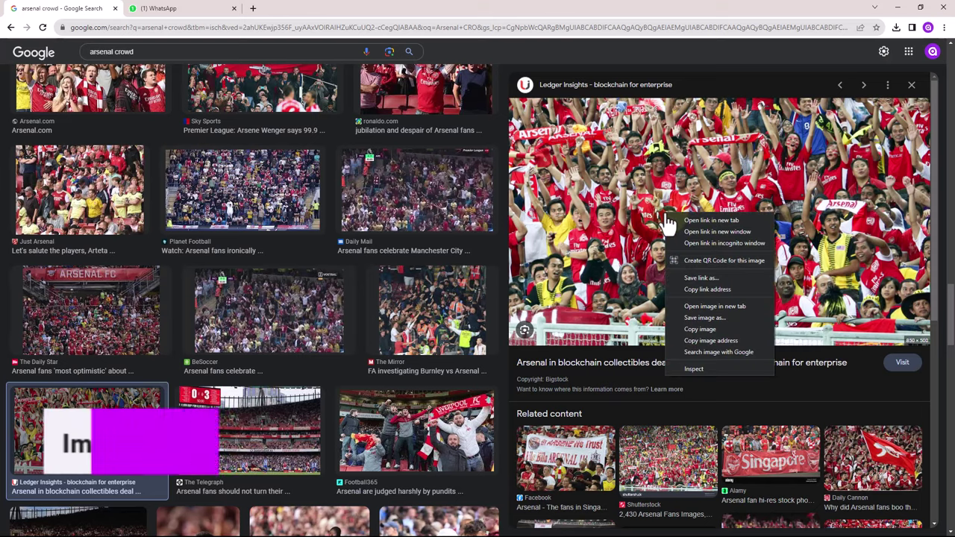
{"action": "left_click", "coordinate": [696, 327]}
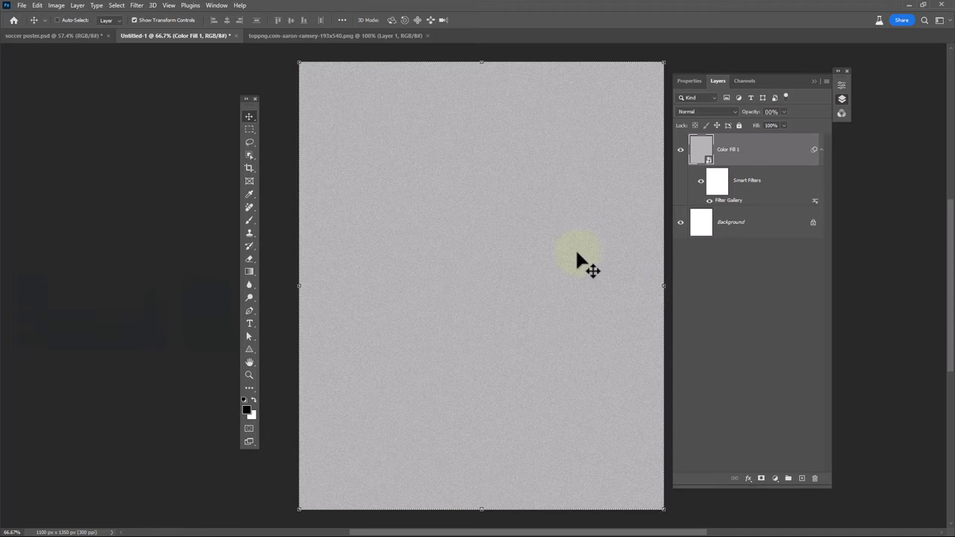
Paste the crowd photo into the top-right corner and slant its lower edge
{"action": "key", "text": "ctrl+v"}
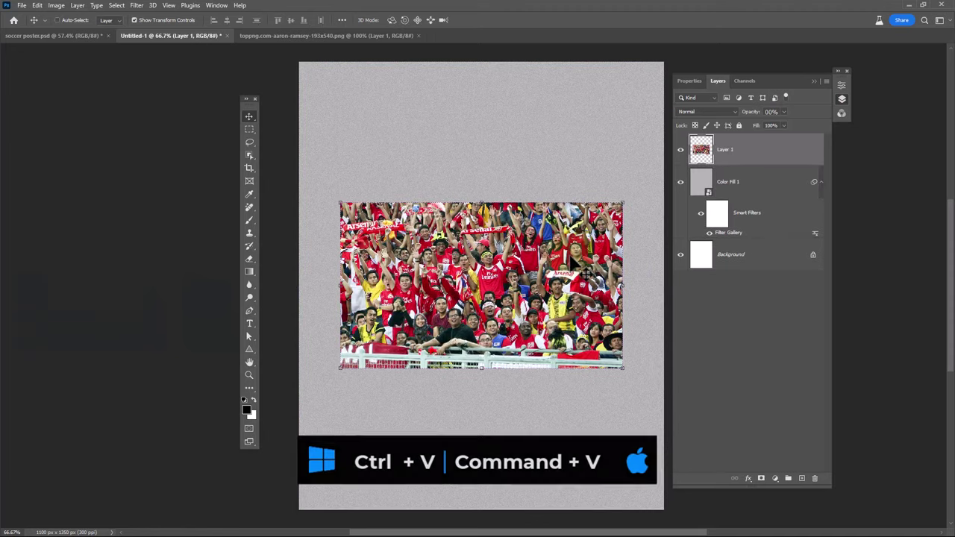
{"action": "left_click_drag", "start_coordinate": [579, 304], "coordinate": [621, 163]}
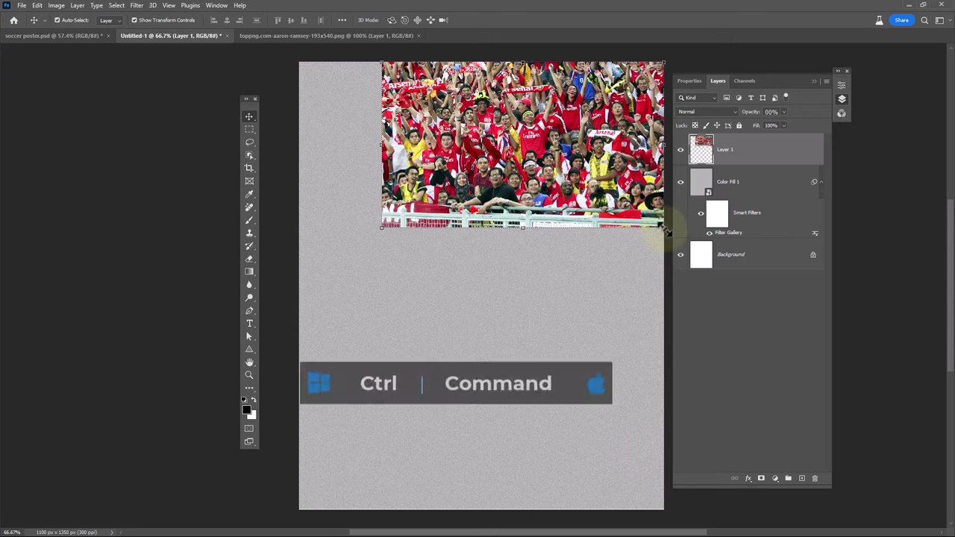
{"action": "left_click_drag", "start_coordinate": [666, 232], "coordinate": [706, 427]}
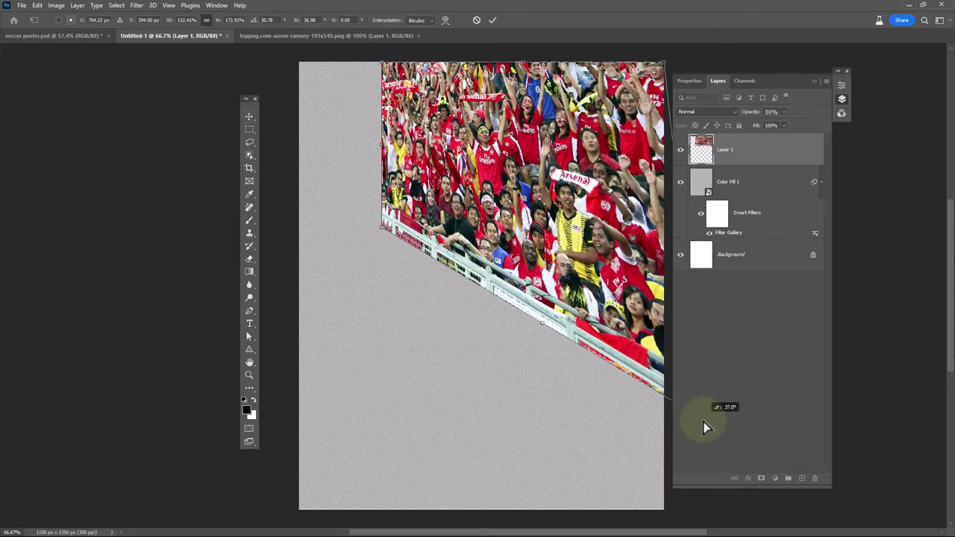
{"action": "key", "text": "Return"}
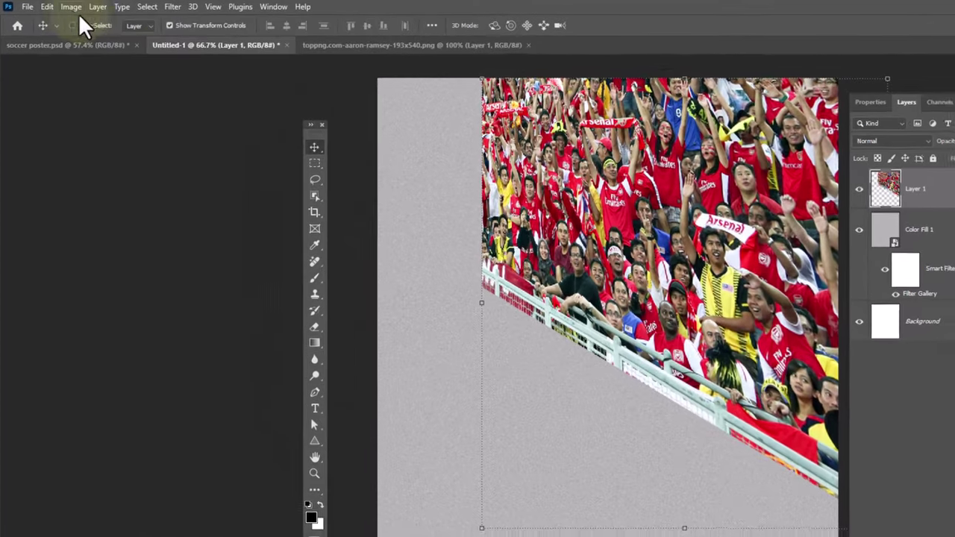
Desaturate the crowd photo to black and white at 20% opacity
{"action": "left_click", "coordinate": [71, 7]}
{"action": "mouse_move", "coordinate": [92, 39]}
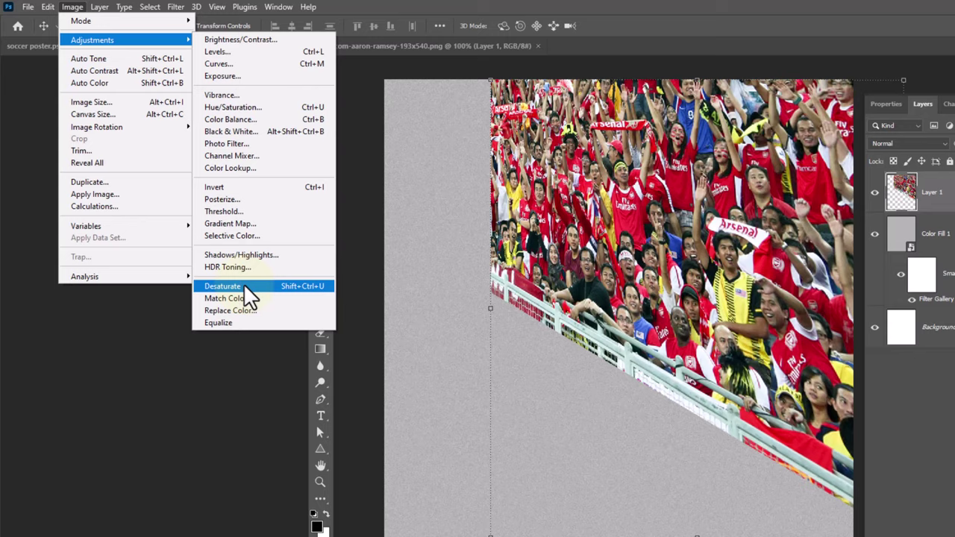
{"action": "left_click", "coordinate": [231, 288]}
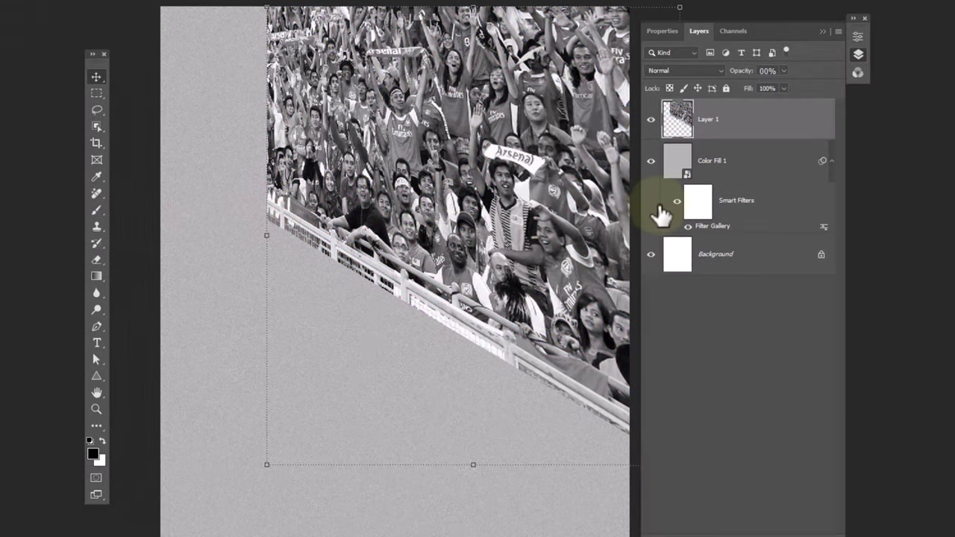
{"action": "left_click", "coordinate": [770, 70]}
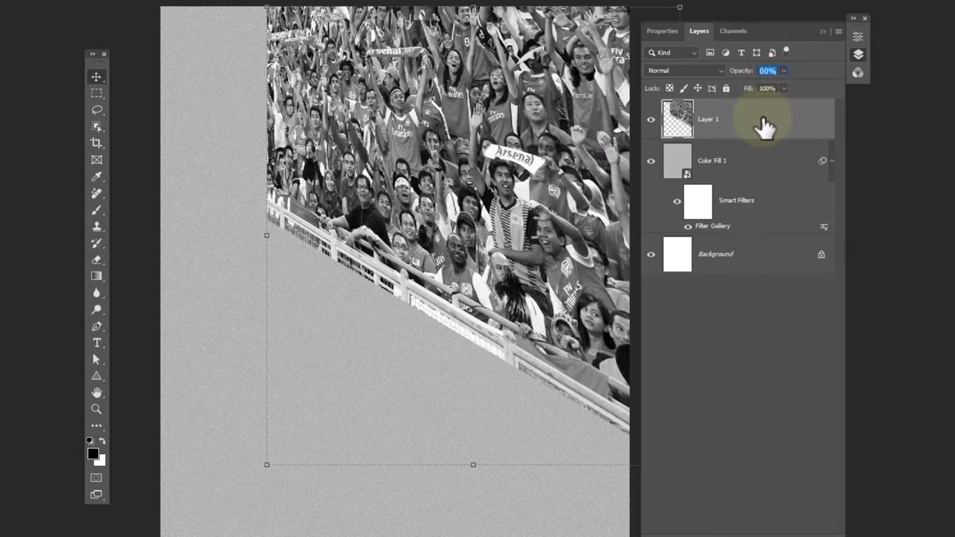
{"action": "type", "text": "20"}
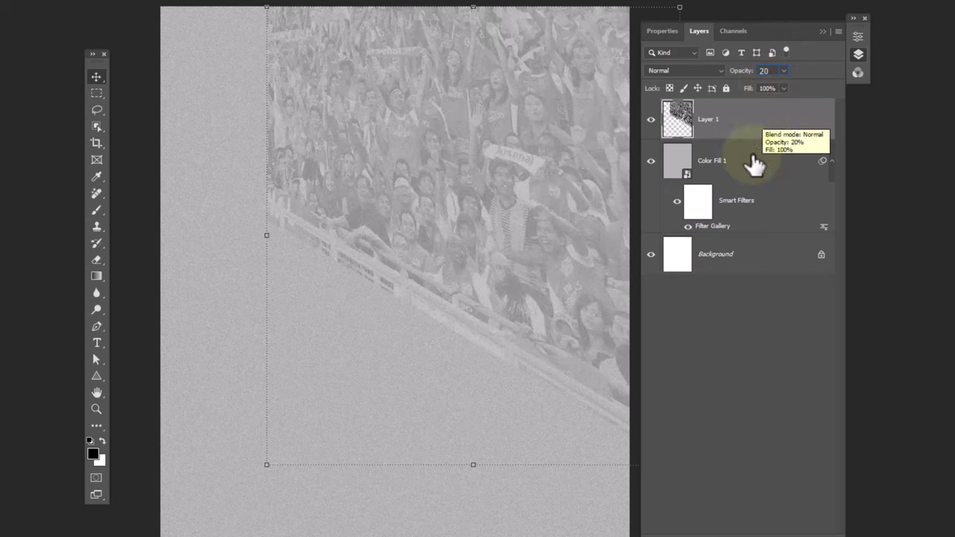
{"action": "key", "text": "Return"}
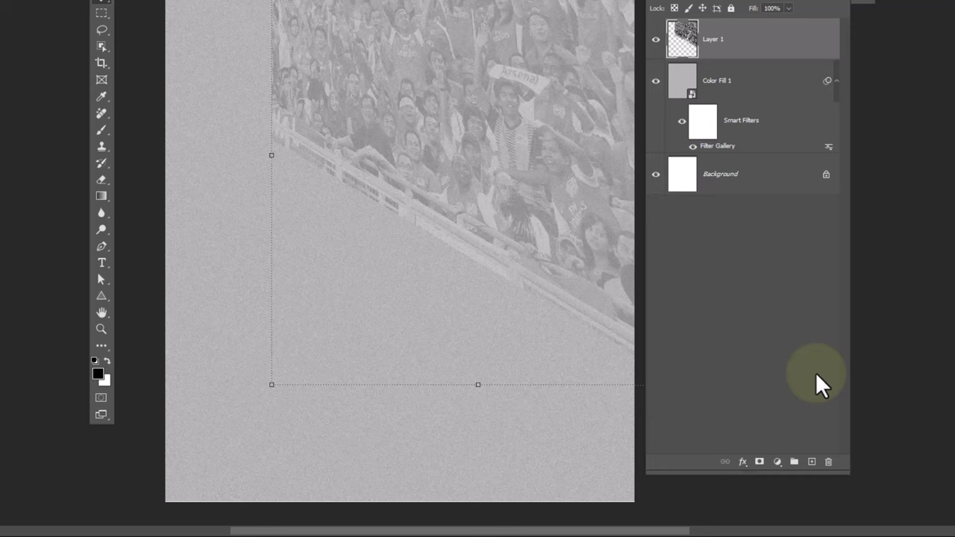
Mask the crowd photo, fade its lower-left with a Soft Round brush, and stretch it down
{"action": "left_click", "coordinate": [758, 462]}
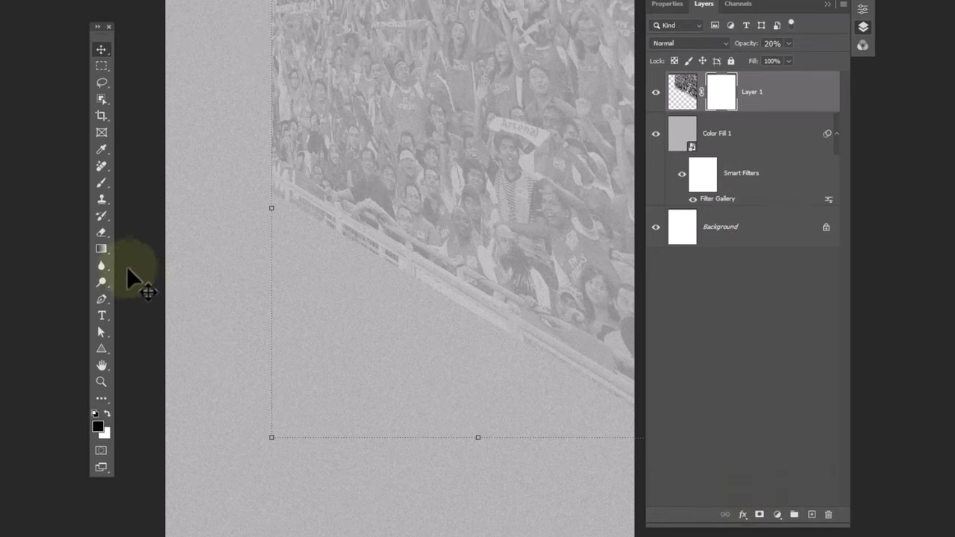
{"action": "left_click", "coordinate": [102, 200]}
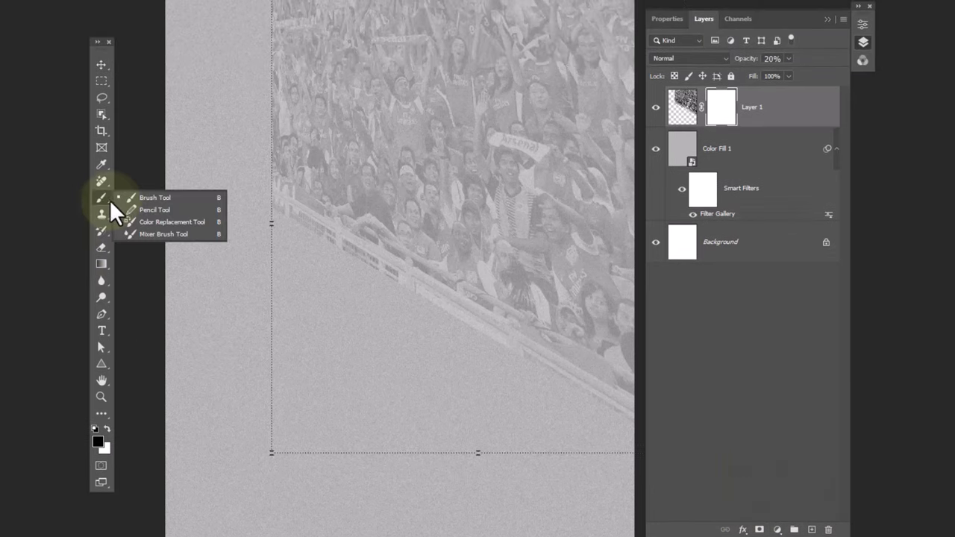
{"action": "left_click", "coordinate": [147, 196]}
{"action": "right_click", "coordinate": [334, 235]}
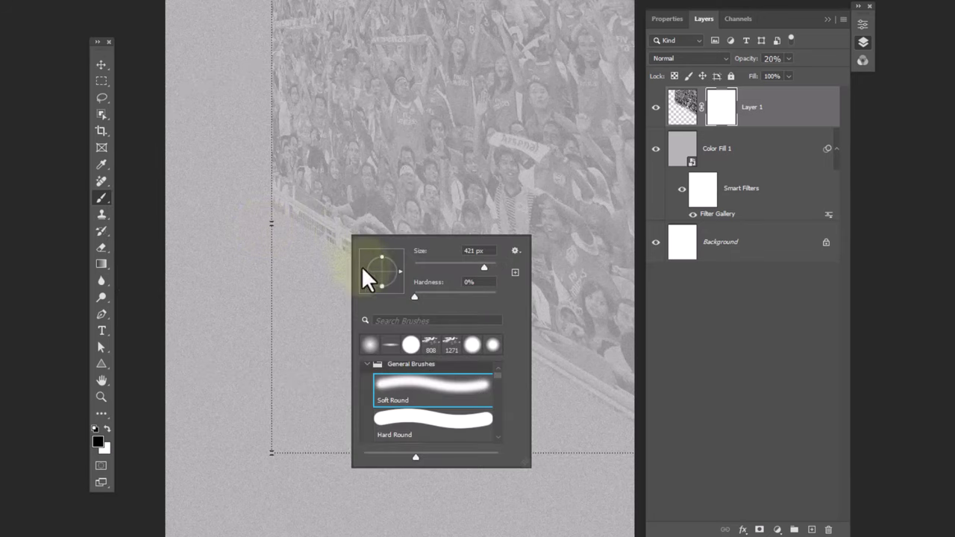
{"action": "double_click", "coordinate": [418, 390]}
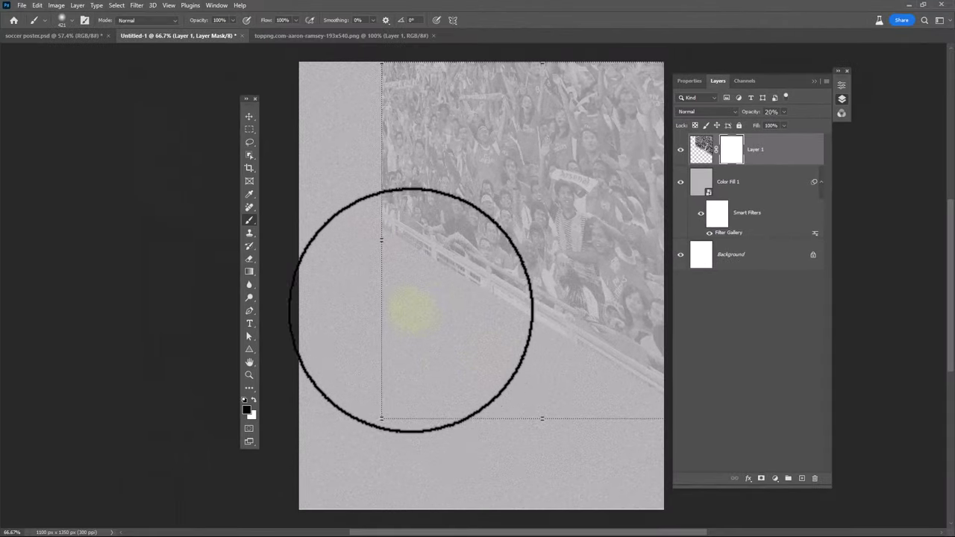
{"action": "left_click_drag", "start_coordinate": [397, 351], "coordinate": [670, 362]}
{"action": "scroll", "coordinate": [464, 125], "scroll_direction": "down", "scroll_amount": 2}
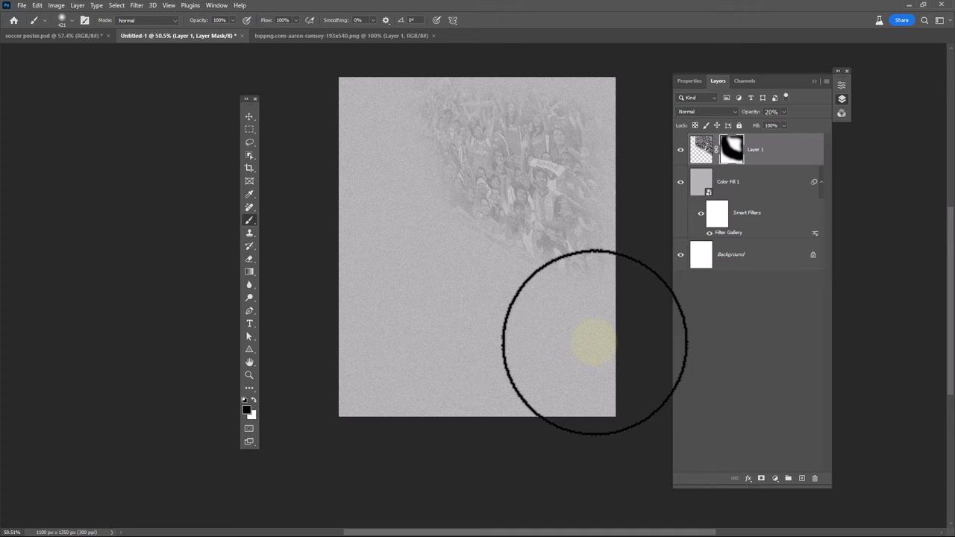
{"action": "key", "text": "ctrl+t"}
{"action": "mouse_move", "coordinate": [522, 347]}
{"action": "left_mouse_down"}
{"action": "mouse_move", "coordinate": [527, 393]}
{"action": "mouse_move", "coordinate": [547, 239]}
{"action": "left_mouse_up"}
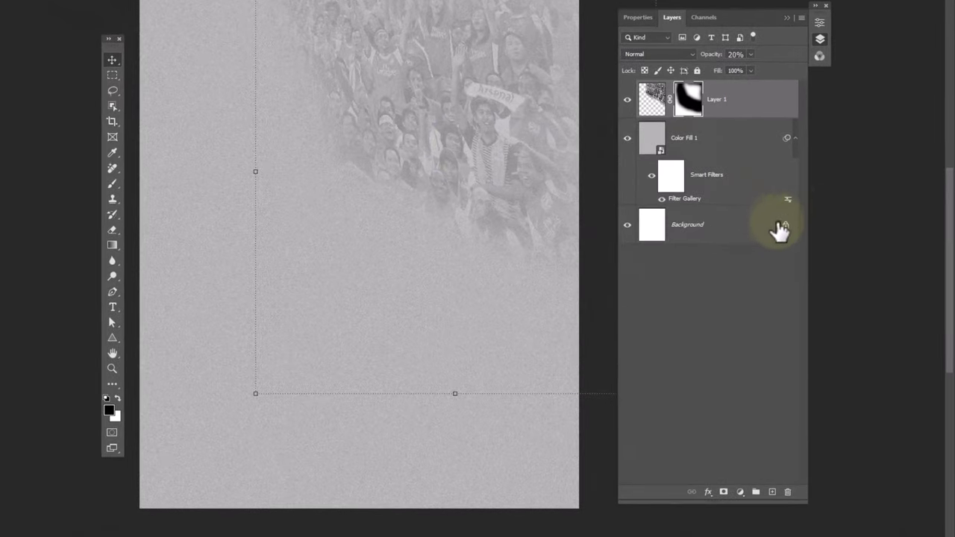
Unlock the background and group all the layers into a group named BG
{"action": "left_click", "coordinate": [796, 236]}
{"action": "left_click", "coordinate": [762, 119], "text": "shift"}
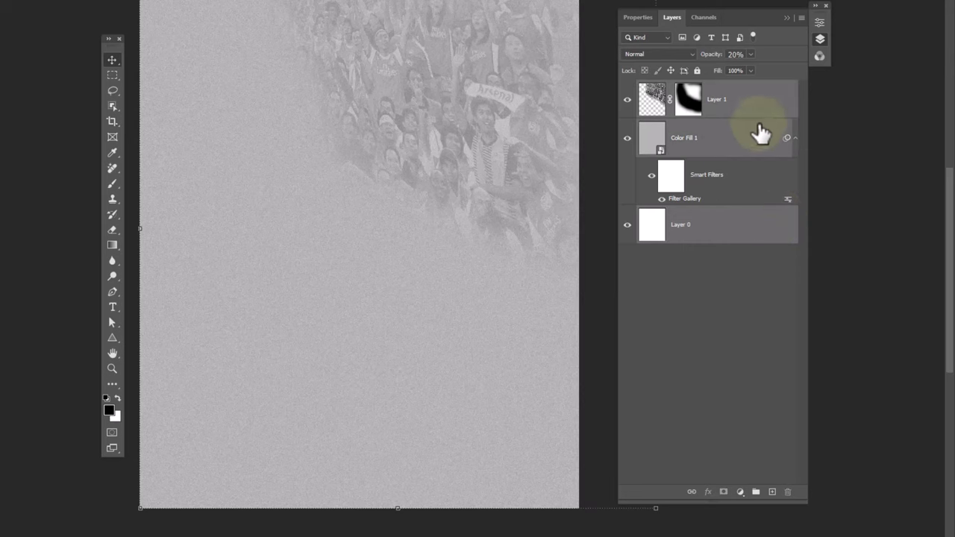
{"action": "key", "text": "ctrl+g"}
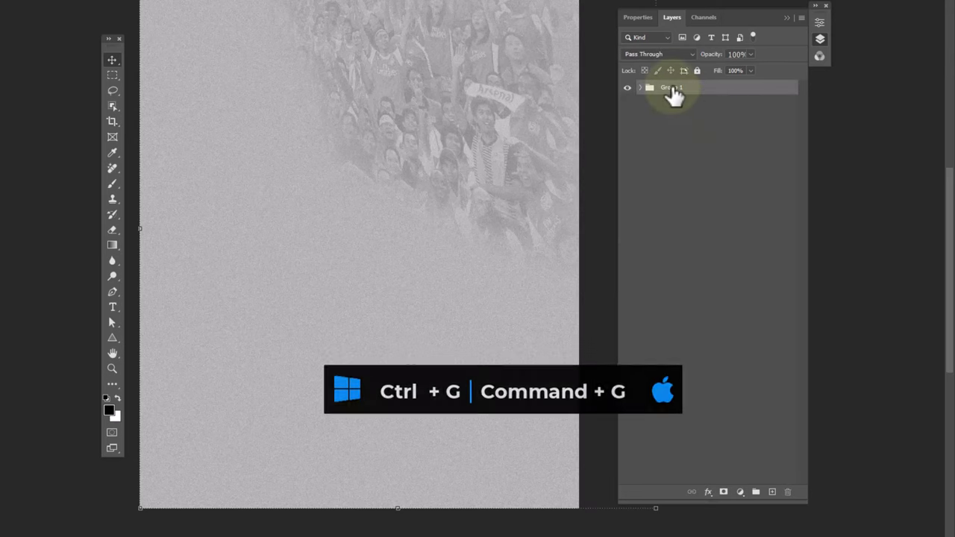
{"action": "double_click", "coordinate": [671, 88]}
{"action": "type", "text": "BG"}
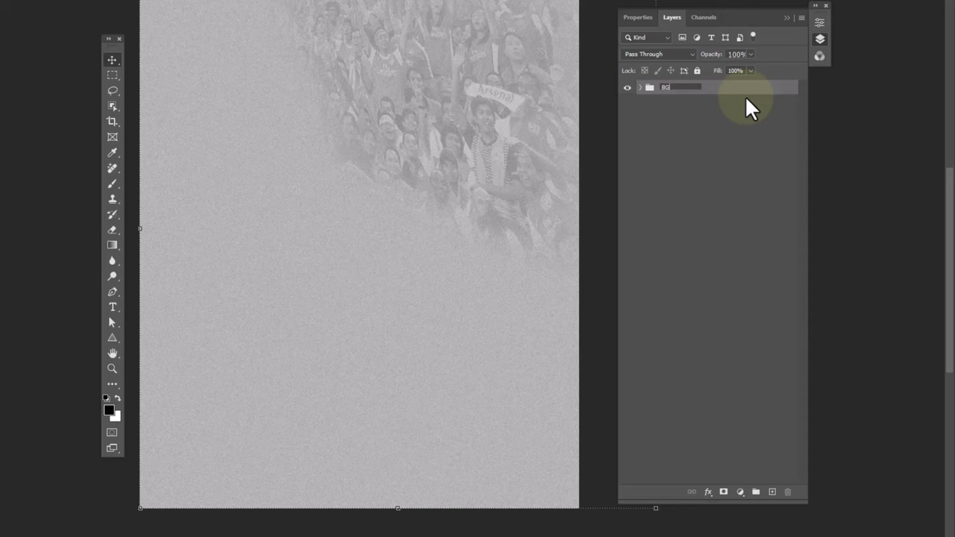
{"action": "left_click", "coordinate": [745, 96]}
{"action": "key", "text": "shift+Down"}
{"action": "key", "text": "shift+Down"}
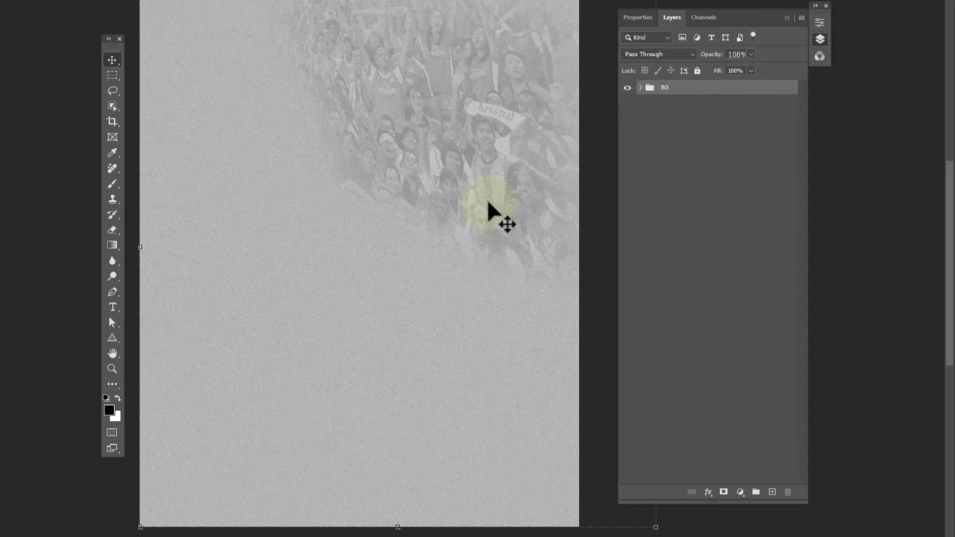
Add a two-line horizontal text layer reading MATCH / DAY
{"action": "right_click", "coordinate": [120, 303]}
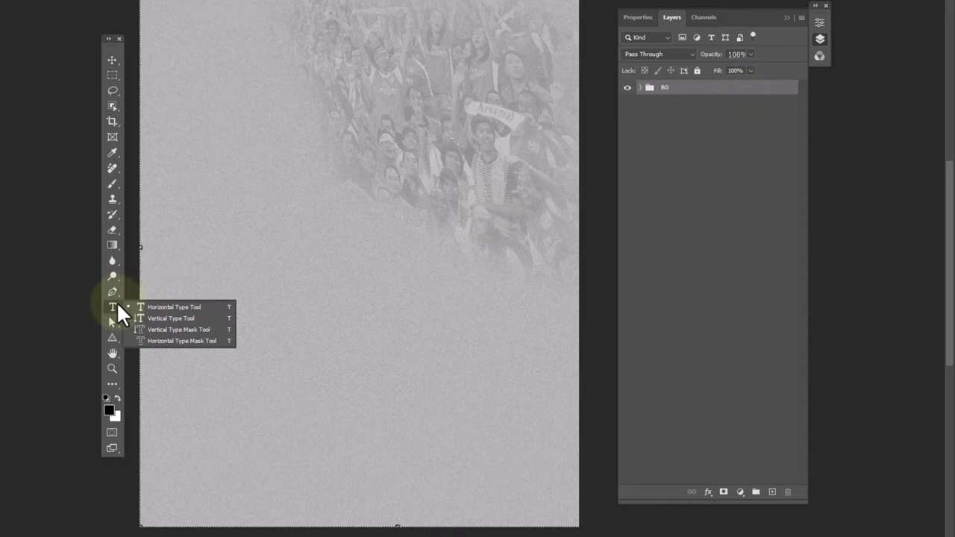
{"action": "left_click", "coordinate": [159, 304]}
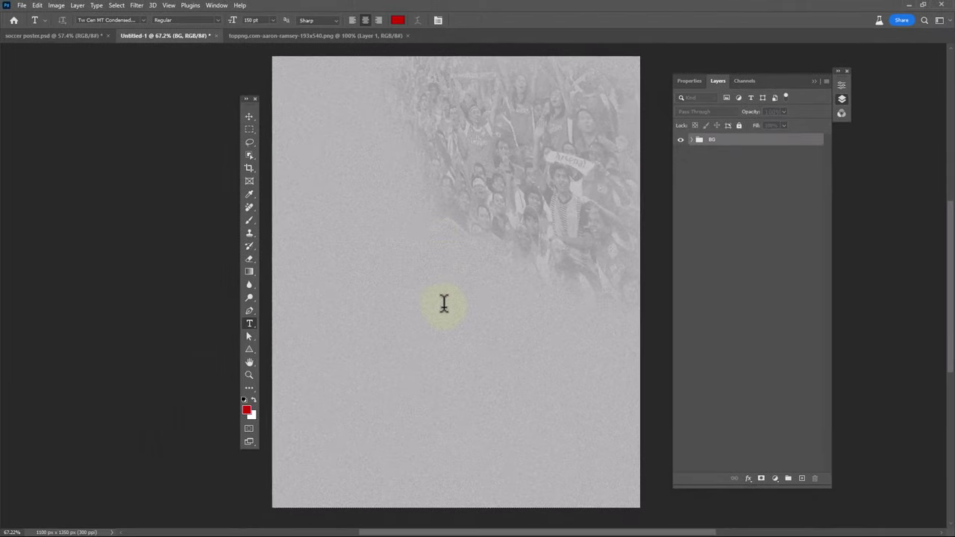
{"action": "left_click", "coordinate": [443, 303]}
{"action": "type", "text": "MA"}
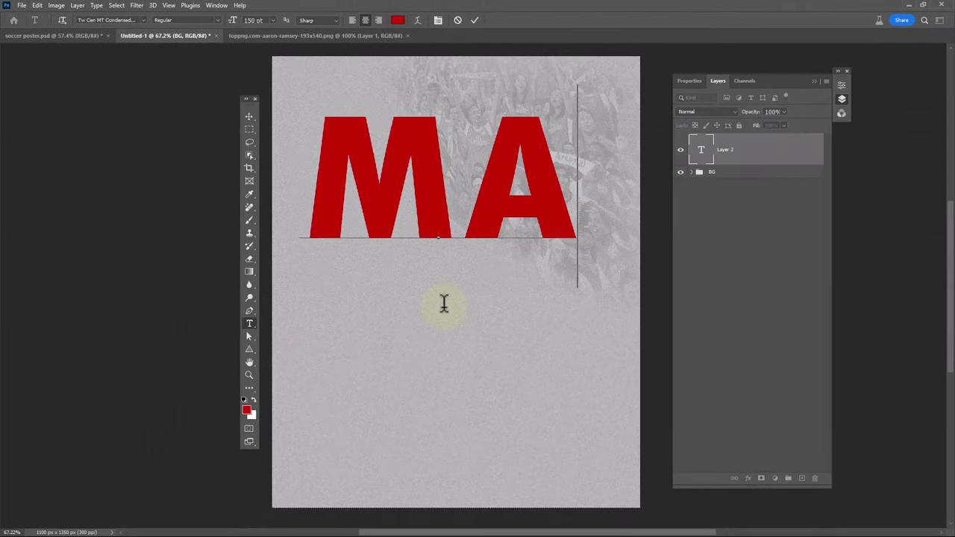
{"action": "type", "text": "TCH"}
{"action": "key", "text": "Return"}
{"action": "type", "text": "DAY"}
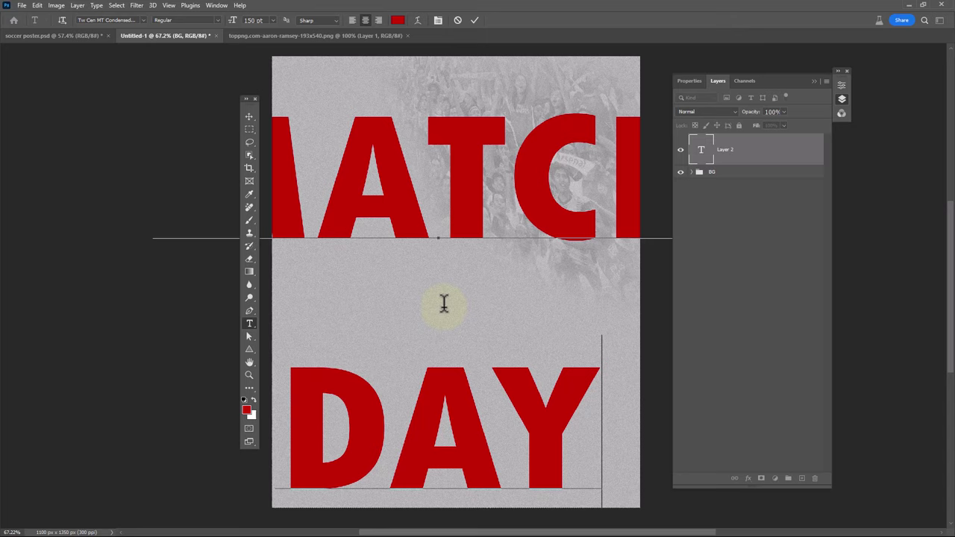
Shrink the text, enlarge DAY, and tighten the leading to 36 pt
{"action": "key", "text": "ctrl+a"}
{"action": "left_click_drag", "start_coordinate": [231, 21], "coordinate": [173, 34]}
{"action": "double_click", "coordinate": [434, 277]}
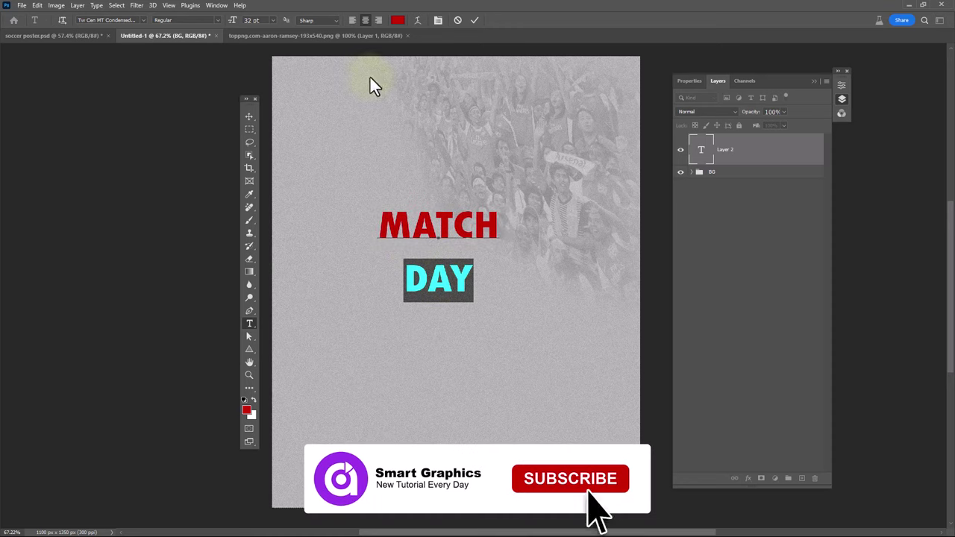
{"action": "left_click_drag", "start_coordinate": [235, 22], "coordinate": [248, 23]}
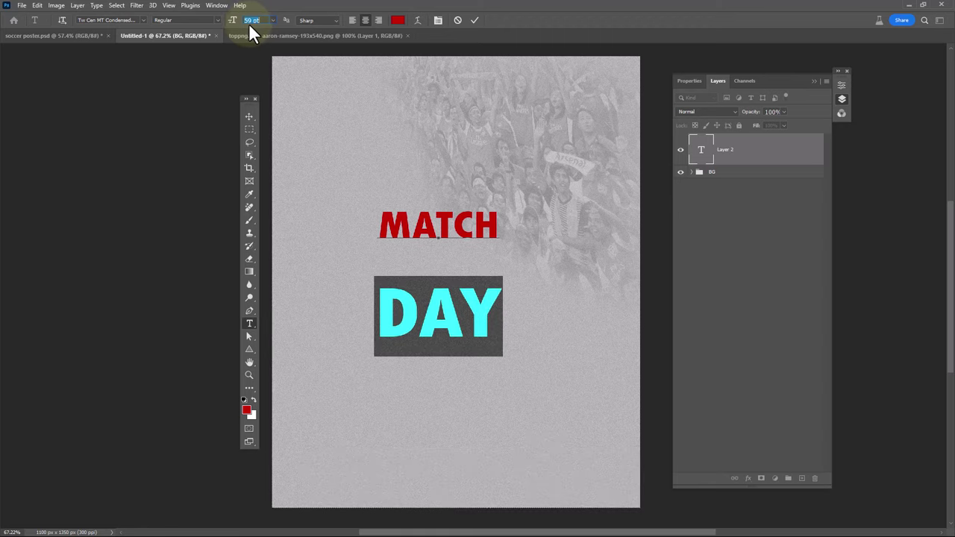
{"action": "left_click", "coordinate": [439, 20]}
{"action": "key", "text": "ctrl+a"}
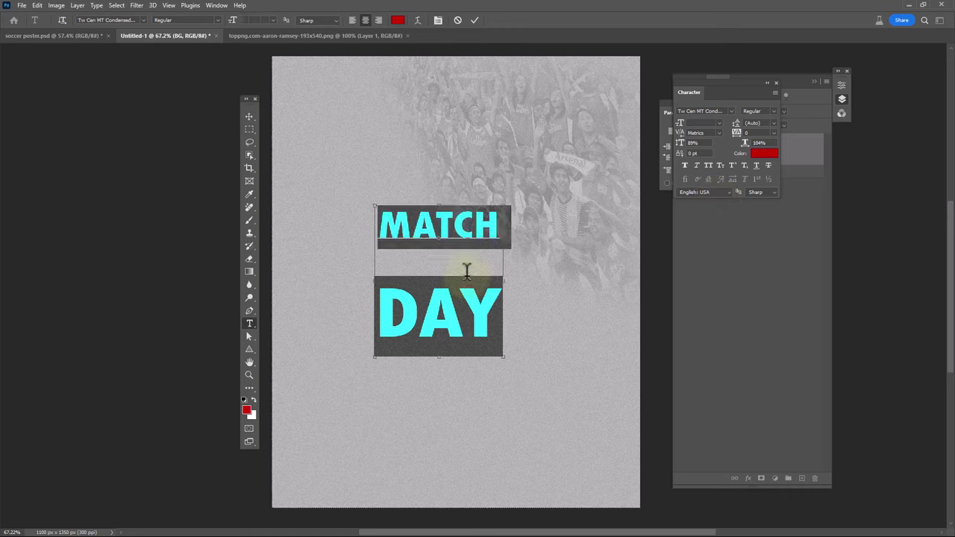
{"action": "left_click_drag", "start_coordinate": [736, 125], "coordinate": [735, 125]}
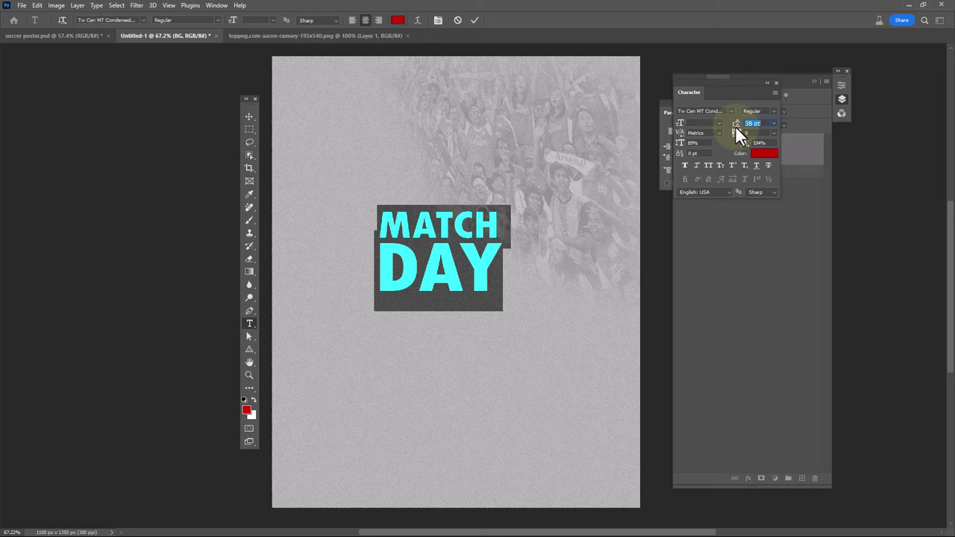
{"action": "left_click", "coordinate": [474, 20]}
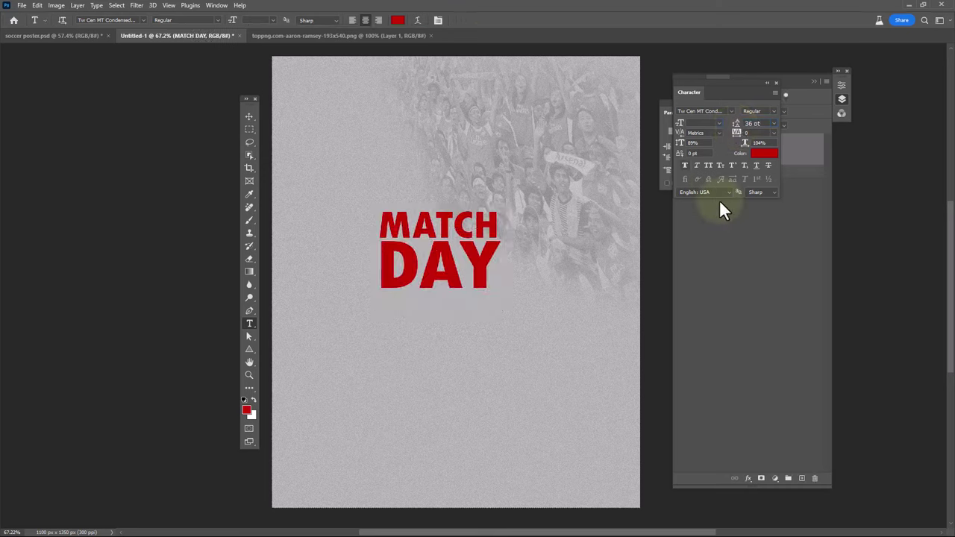
{"action": "left_click", "coordinate": [776, 83]}
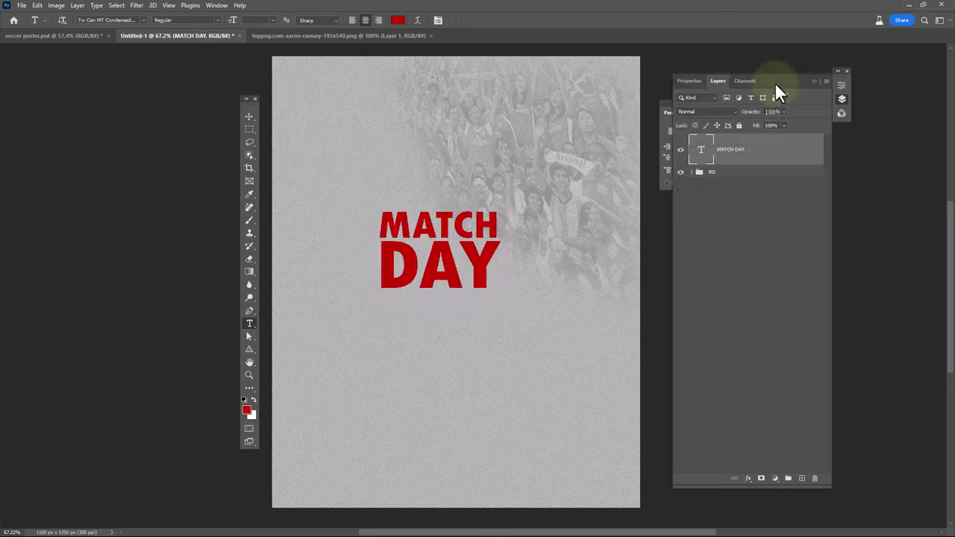
Move the MATCH DAY text lower and convert it to a smart object
{"action": "left_click", "coordinate": [250, 118]}
{"action": "mouse_move", "coordinate": [489, 270]}
{"action": "left_mouse_down"}
{"action": "mouse_move", "coordinate": [504, 340]}
{"action": "mouse_move", "coordinate": [494, 321]}
{"action": "left_mouse_up"}
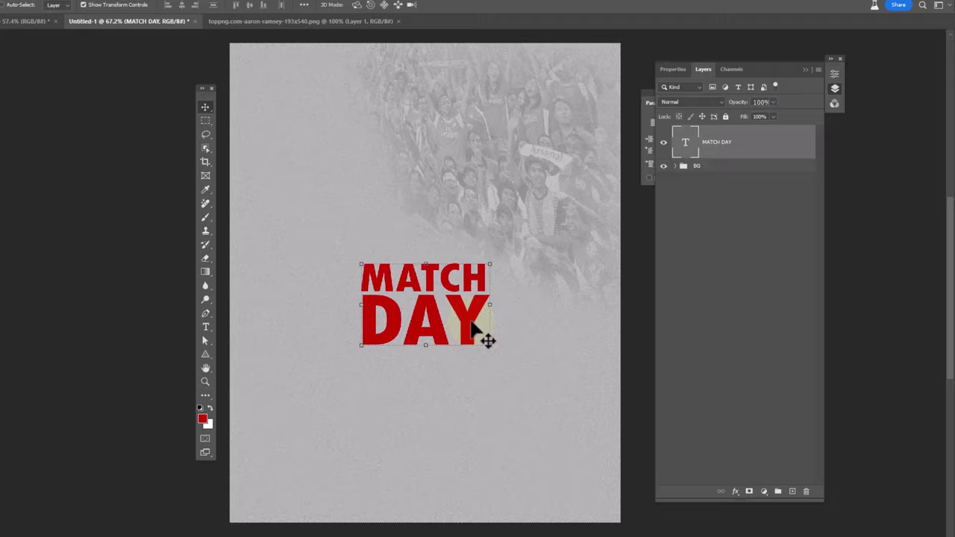
{"action": "right_click", "coordinate": [700, 140]}
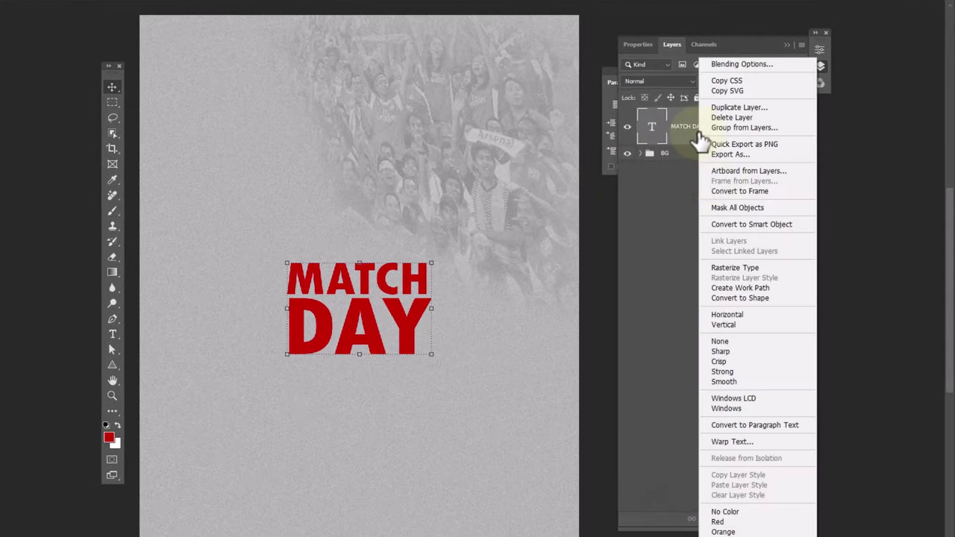
{"action": "left_click", "coordinate": [729, 224]}
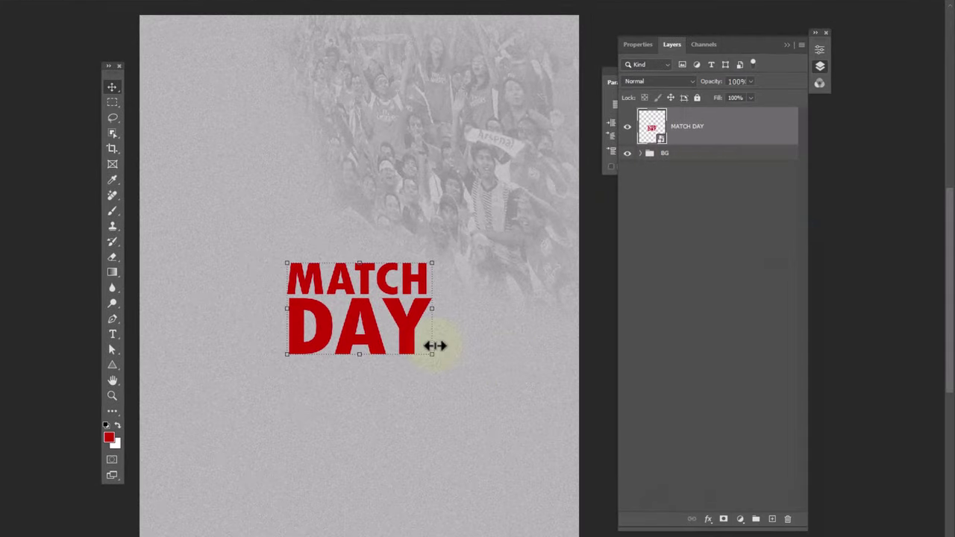
Widen the MATCH DAY base into a perspective trapezoid
{"action": "key", "text": "ctrl+t"}
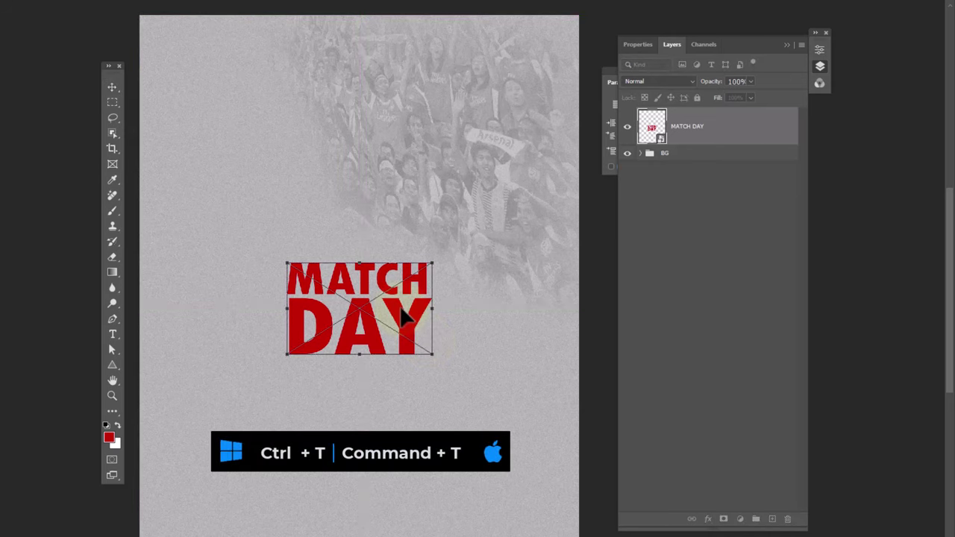
{"action": "right_click", "coordinate": [404, 318]}
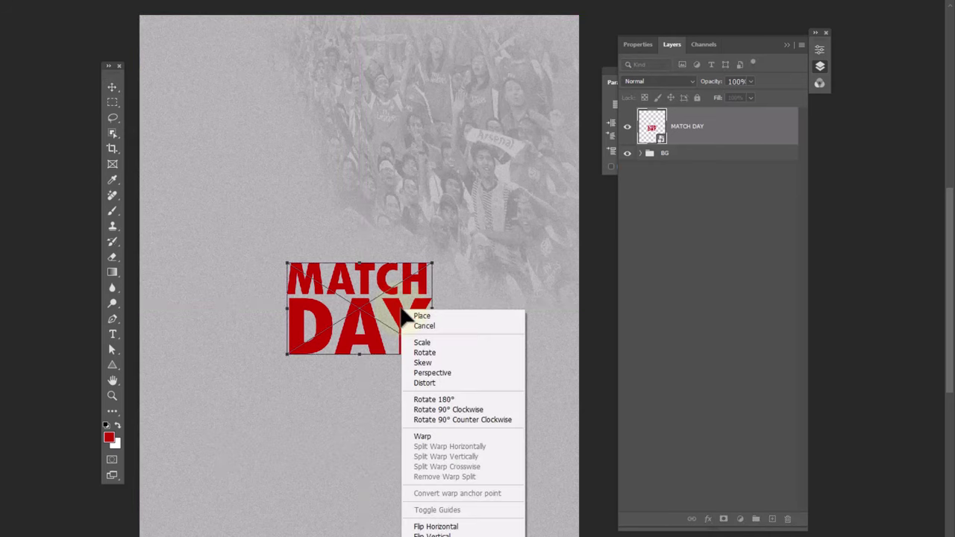
{"action": "left_click", "coordinate": [424, 370]}
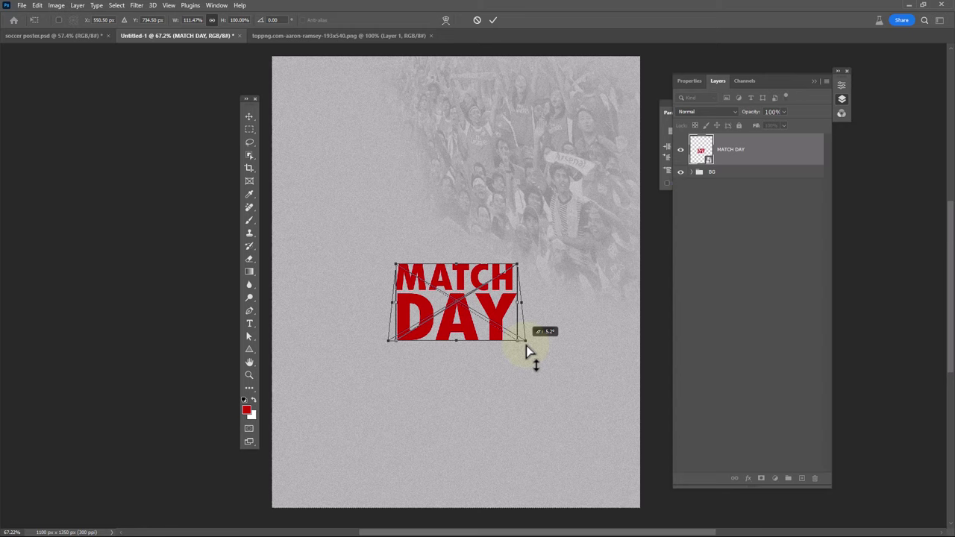
{"action": "mouse_move", "coordinate": [526, 346]}
{"action": "left_mouse_down"}
{"action": "mouse_move", "coordinate": [612, 371]}
{"action": "mouse_move", "coordinate": [625, 365]}
{"action": "left_mouse_up"}
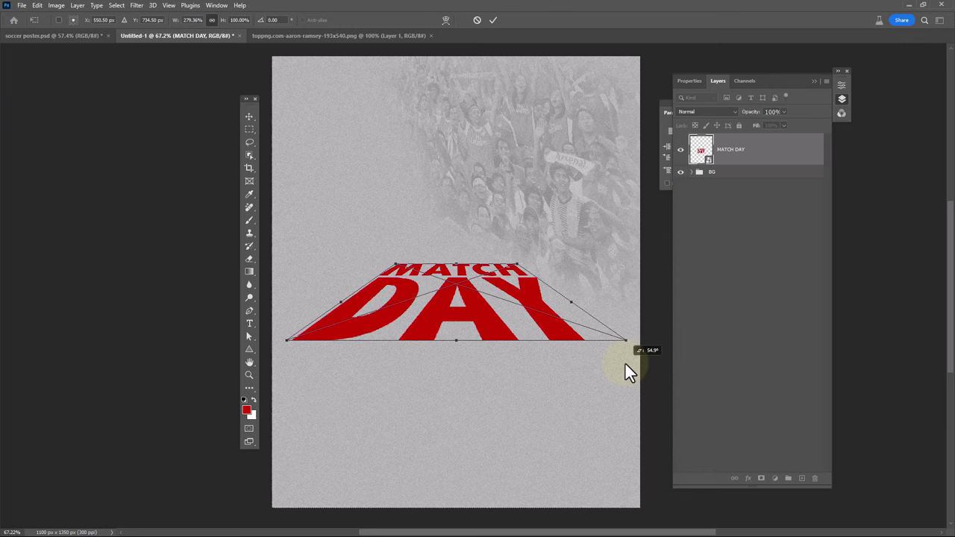
Stretch the MATCH DAY text taller, move it toward the bottom, and apply the transform
{"action": "right_click", "coordinate": [459, 316]}
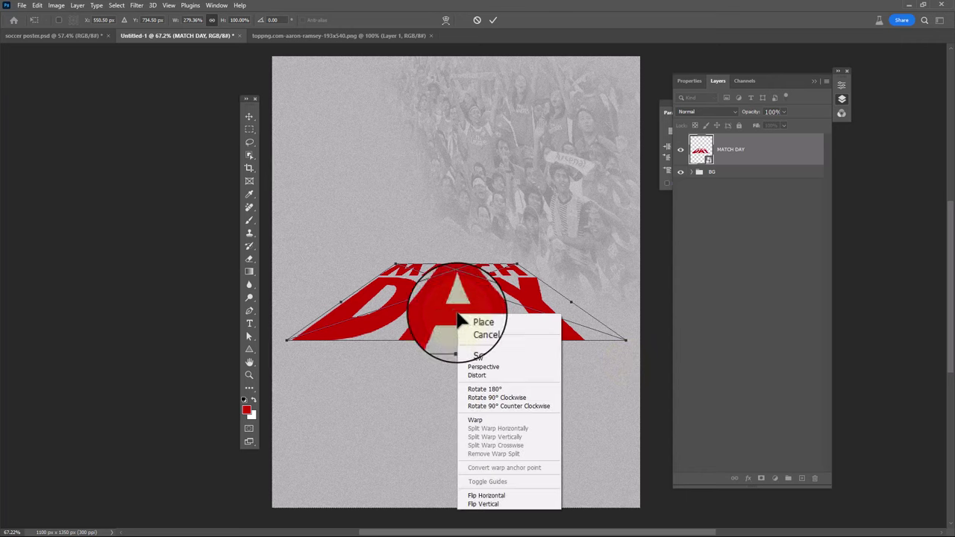
{"action": "left_click", "coordinate": [474, 343]}
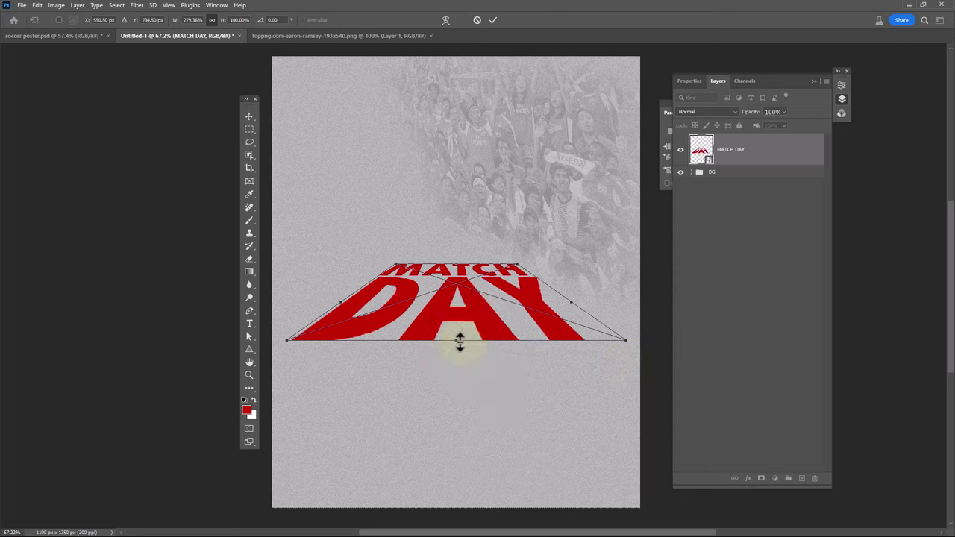
{"action": "left_click_drag", "start_coordinate": [460, 341], "coordinate": [465, 380]}
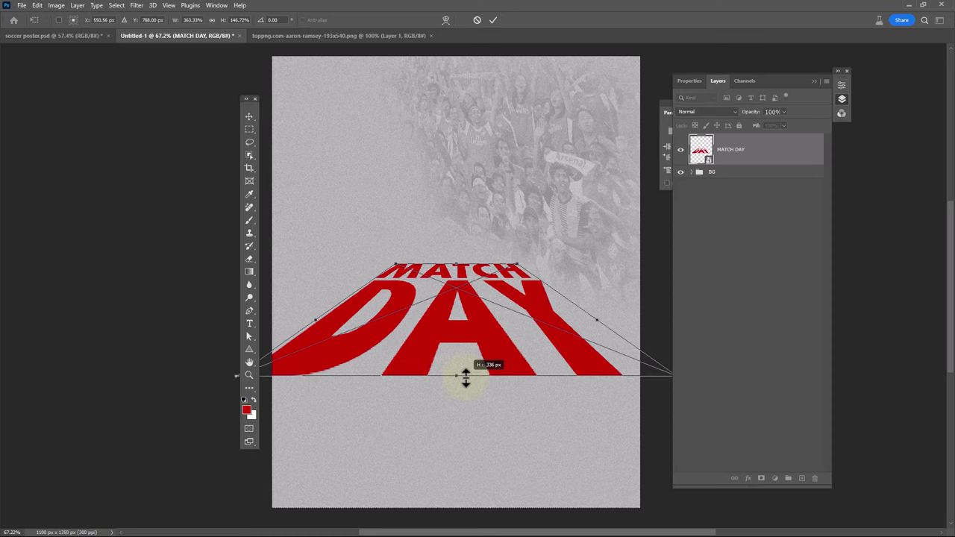
{"action": "left_click_drag", "start_coordinate": [476, 340], "coordinate": [494, 404]}
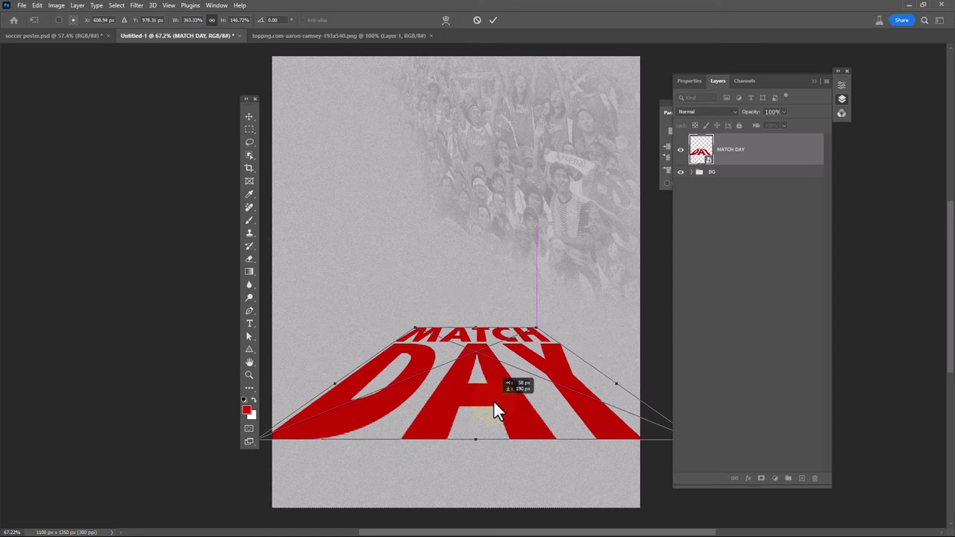
{"action": "key", "text": "Return"}
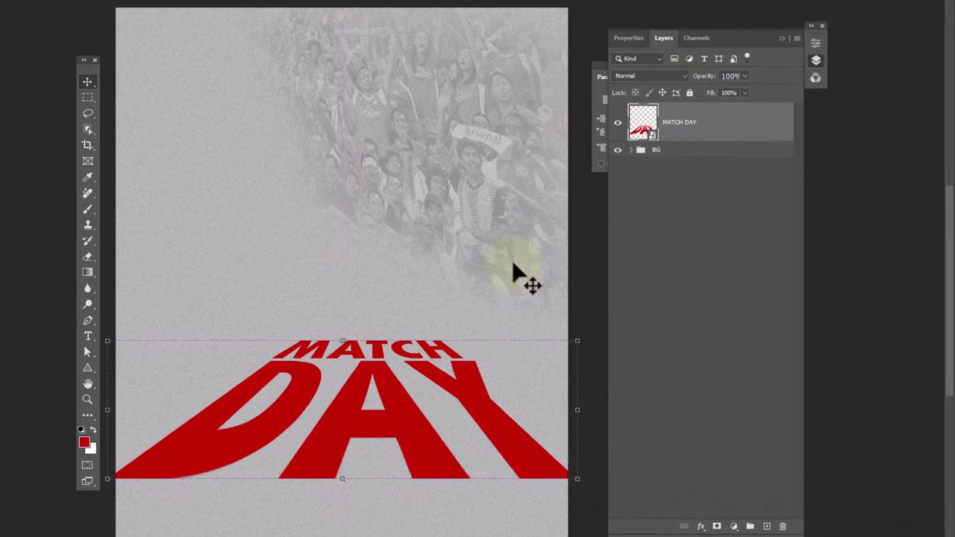
Split the Underlying Layer white slider in MATCH DAY's Blending Options so grain shows through
{"action": "right_click", "coordinate": [719, 146]}
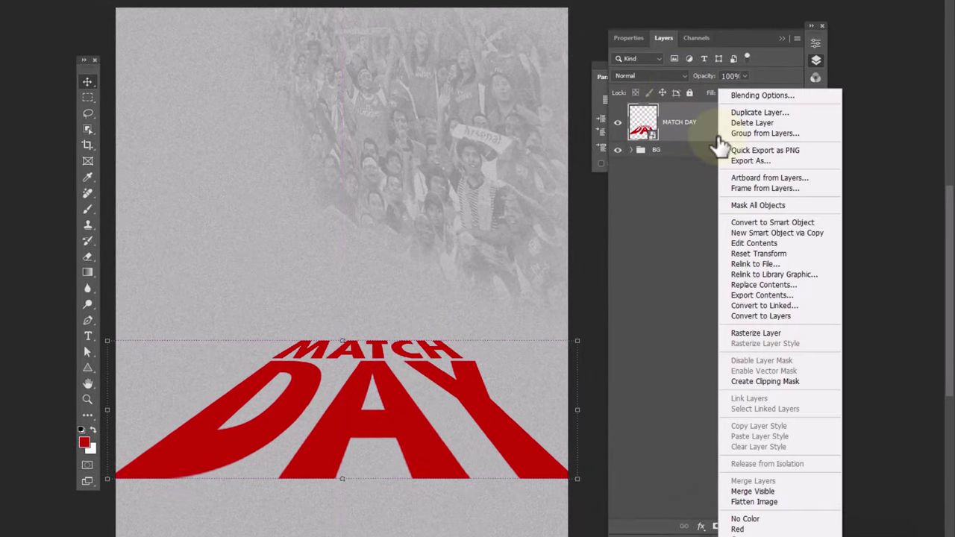
{"action": "left_click", "coordinate": [738, 96]}
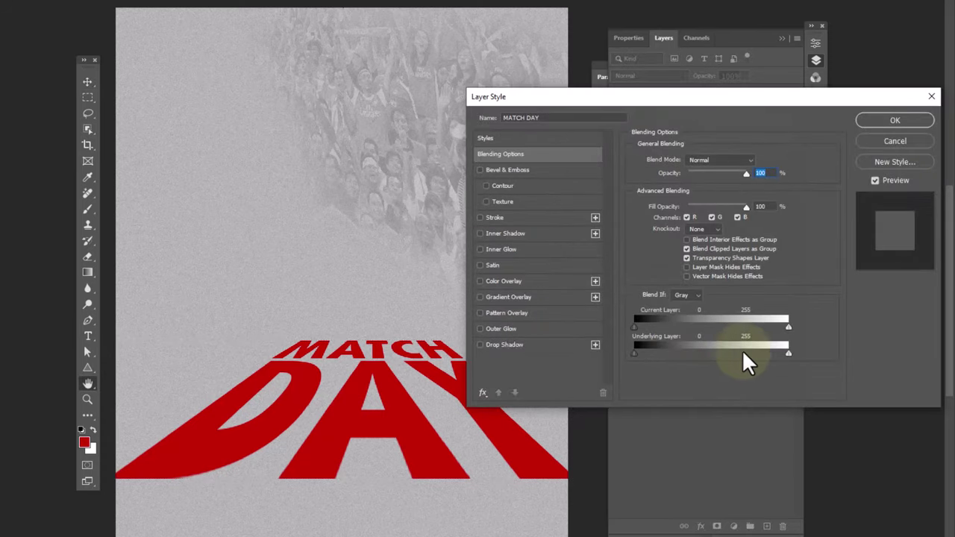
{"action": "key", "text": "alt"}
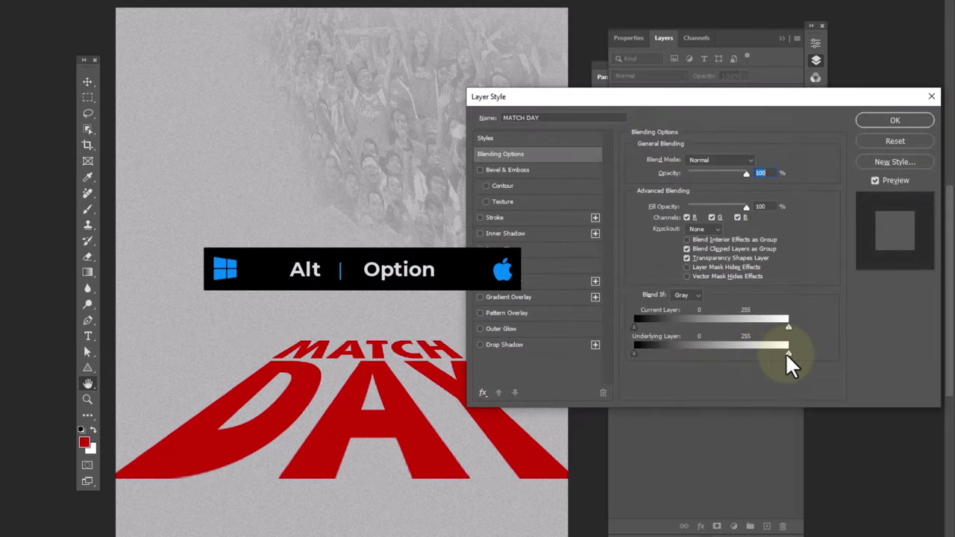
{"action": "left_click_drag", "start_coordinate": [777, 356], "coordinate": [734, 366]}
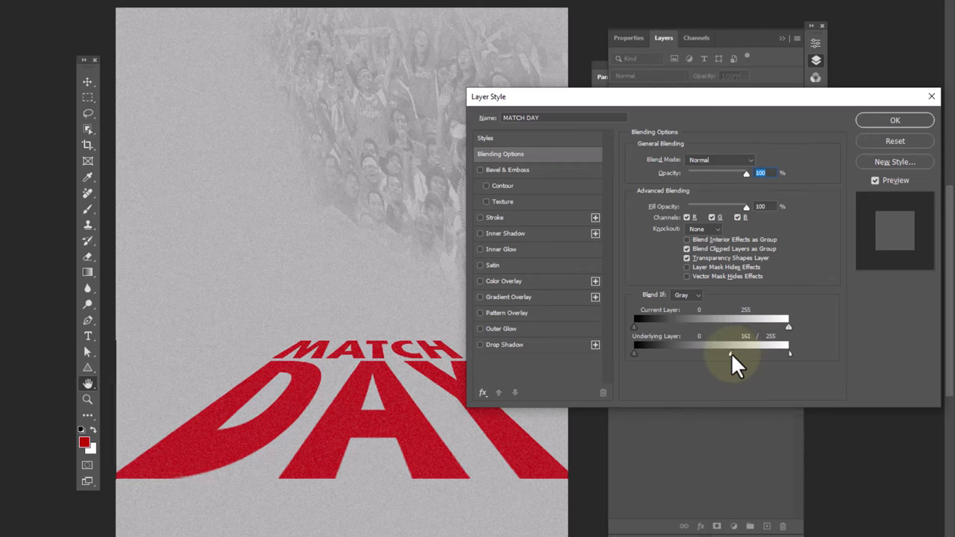
{"action": "left_click", "coordinate": [888, 121]}
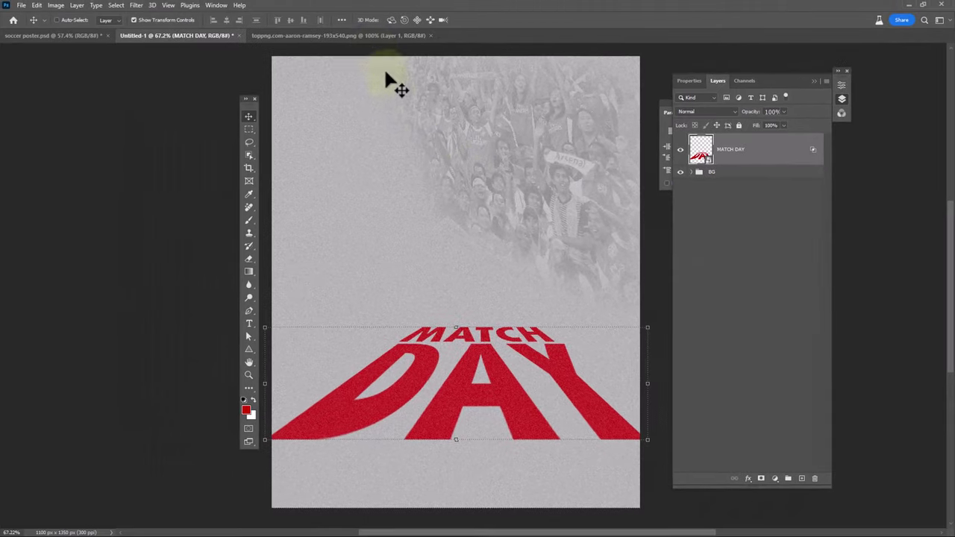
Drag the Arsenal player cutout into the poster and convert it to a smart object
{"action": "left_click", "coordinate": [371, 35]}
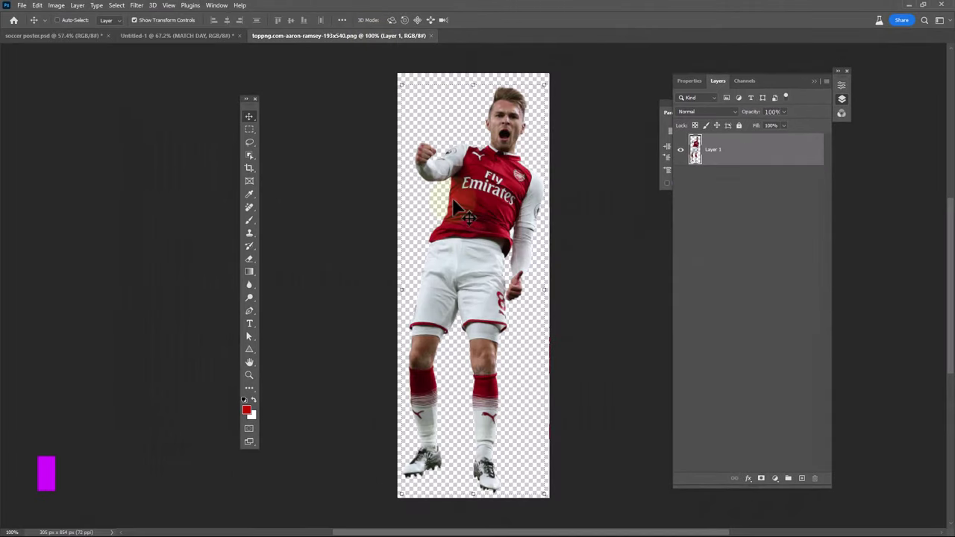
{"action": "mouse_move", "coordinate": [476, 193]}
{"action": "left_mouse_down"}
{"action": "mouse_move", "coordinate": [268, 71]}
{"action": "mouse_move", "coordinate": [473, 272]}
{"action": "left_mouse_up"}
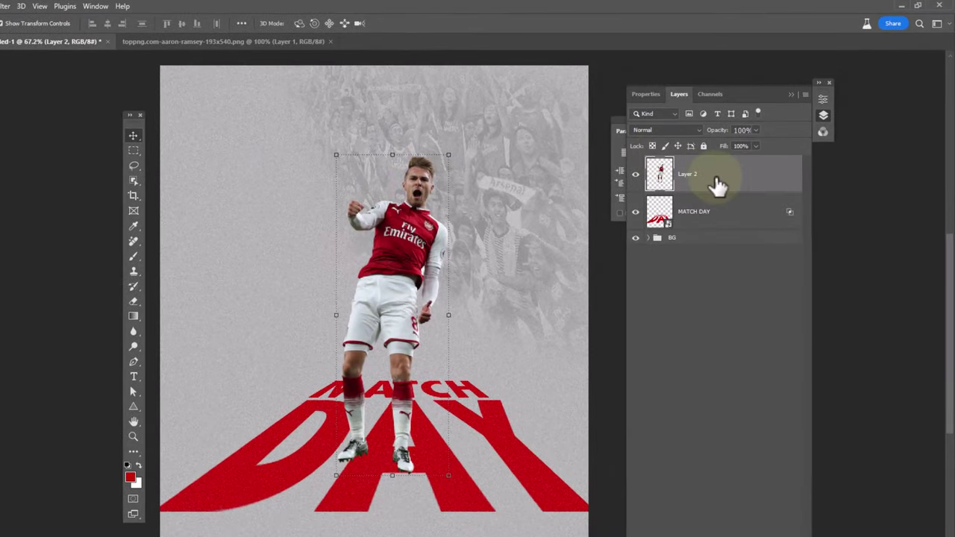
{"action": "right_click", "coordinate": [715, 182]}
{"action": "left_click", "coordinate": [733, 321]}
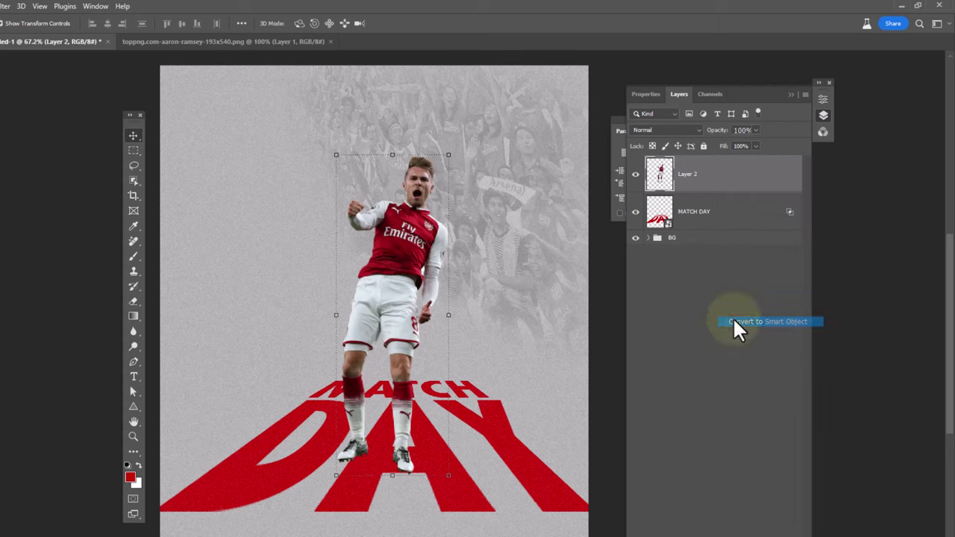
Rename the player layer MAN and scale it down to stand on the MATCH DAY text
{"action": "double_click", "coordinate": [688, 175]}
{"action": "type", "text": "MAN"}
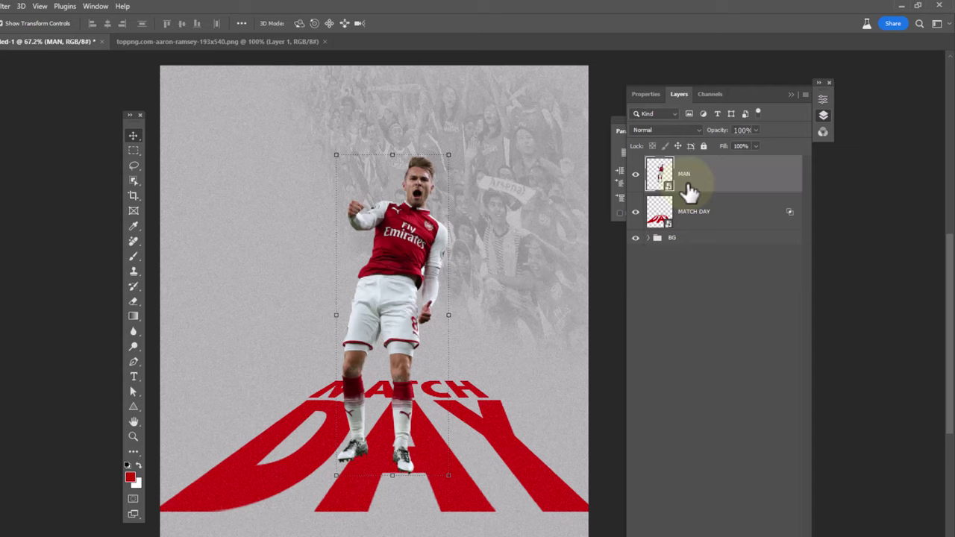
{"action": "key", "text": "ctrl+t"}
{"action": "left_click_drag", "start_coordinate": [392, 154], "coordinate": [397, 253]}
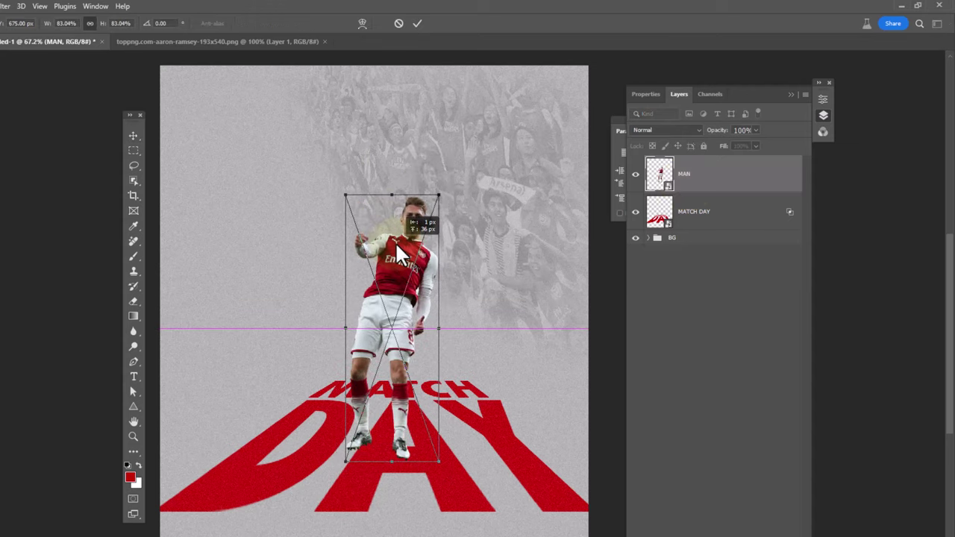
{"action": "key", "text": "Return"}
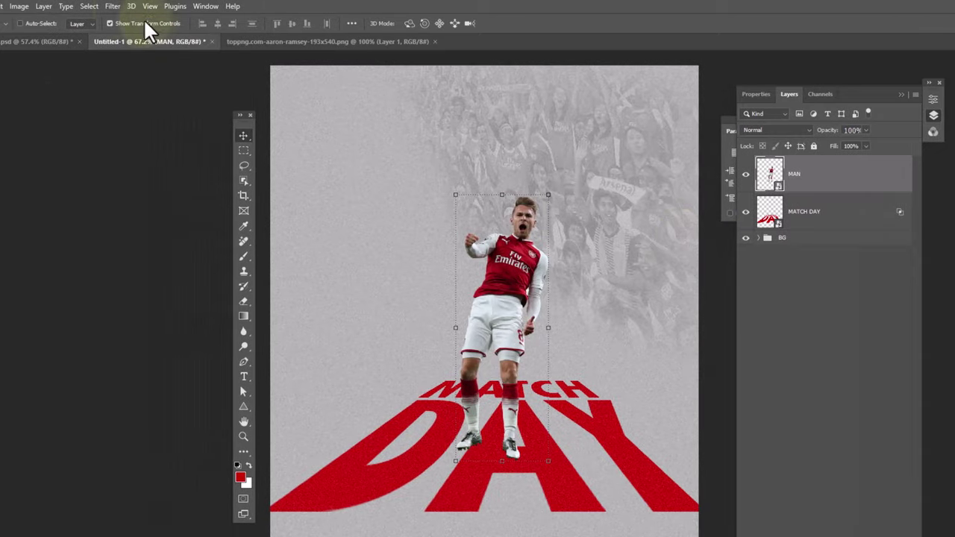
Apply a Camera Raw filter to MAN with higher Exposure, Contrast, Clarity, Dehaze and Vibrance
{"action": "left_click", "coordinate": [113, 6]}
{"action": "left_click", "coordinate": [137, 88]}
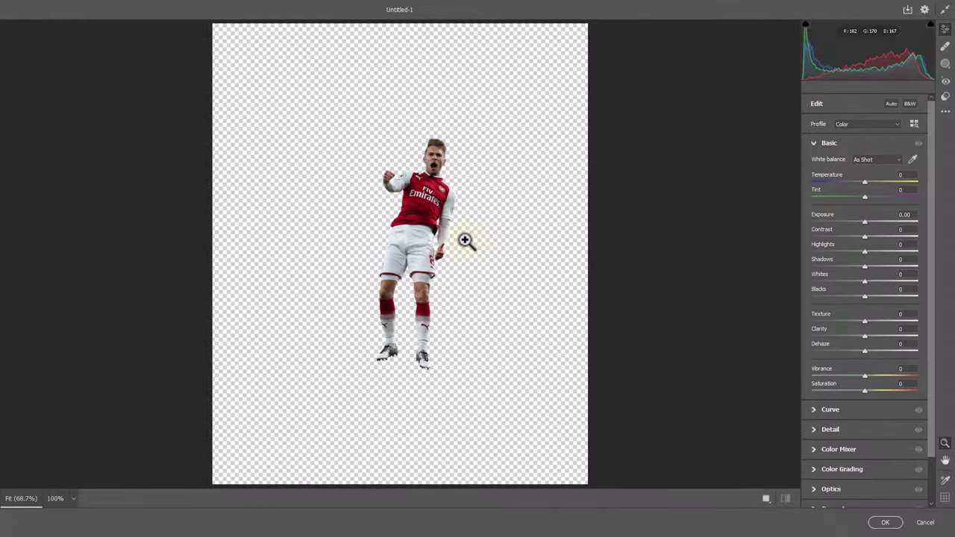
{"action": "mouse_move", "coordinate": [465, 240]}
{"action": "left_mouse_down"}
{"action": "mouse_move", "coordinate": [422, 214]}
{"action": "mouse_move", "coordinate": [611, 236]}
{"action": "left_mouse_up"}
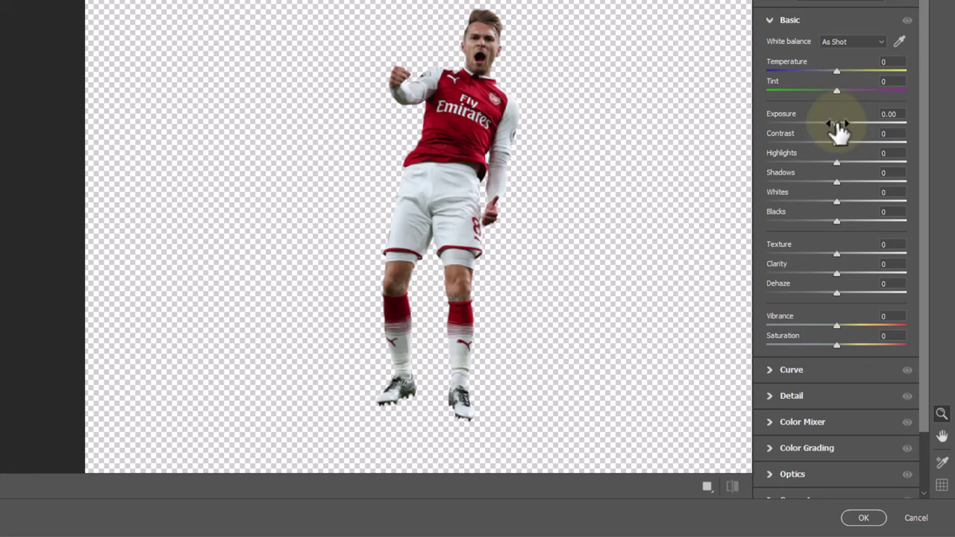
{"action": "left_click_drag", "start_coordinate": [836, 122], "coordinate": [858, 142]}
{"action": "left_click_drag", "start_coordinate": [836, 326], "coordinate": [858, 326]}
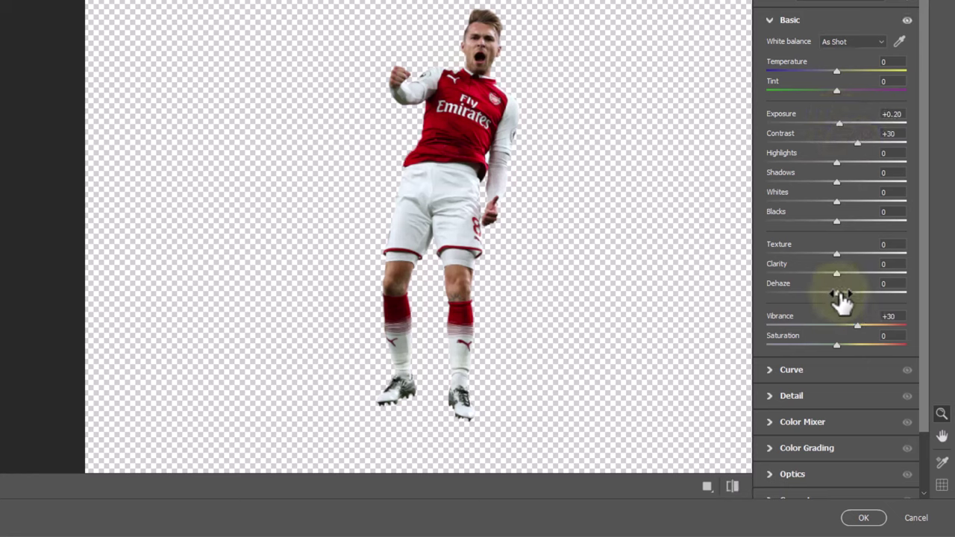
{"action": "left_click_drag", "start_coordinate": [836, 293], "coordinate": [864, 273]}
{"action": "left_click_drag", "start_coordinate": [840, 122], "coordinate": [850, 123]}
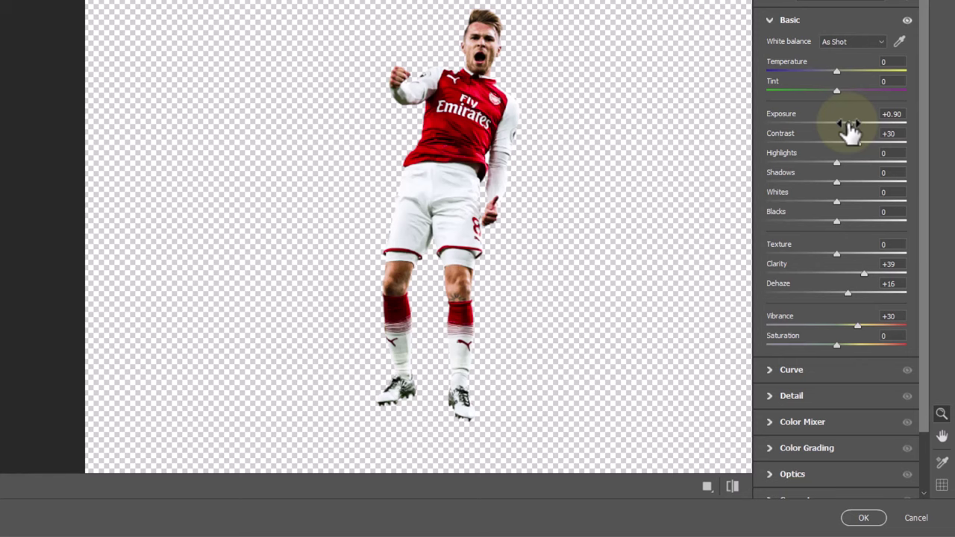
{"action": "left_click", "coordinate": [864, 520]}
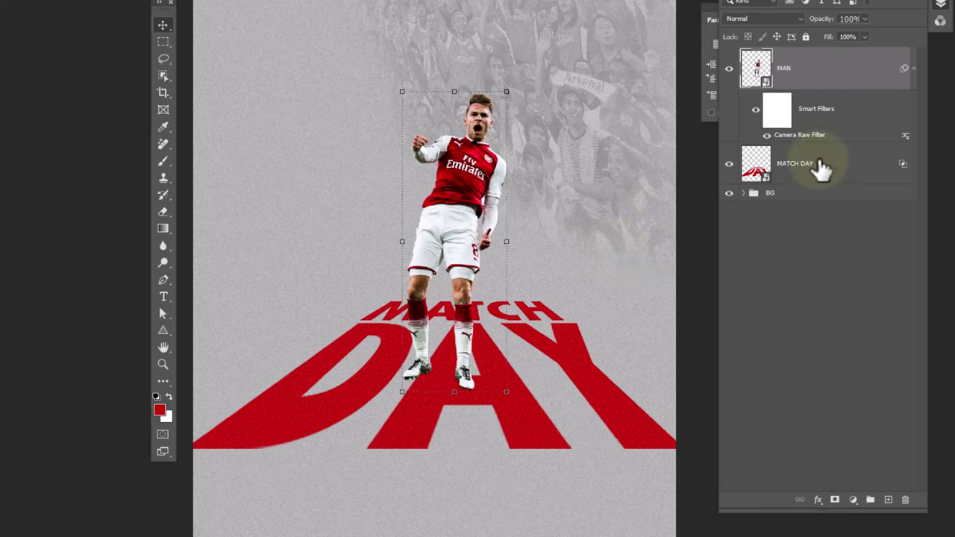
Add a new layer above MATCH DAY and select the Soft Round brush
{"action": "left_click", "coordinate": [837, 167]}
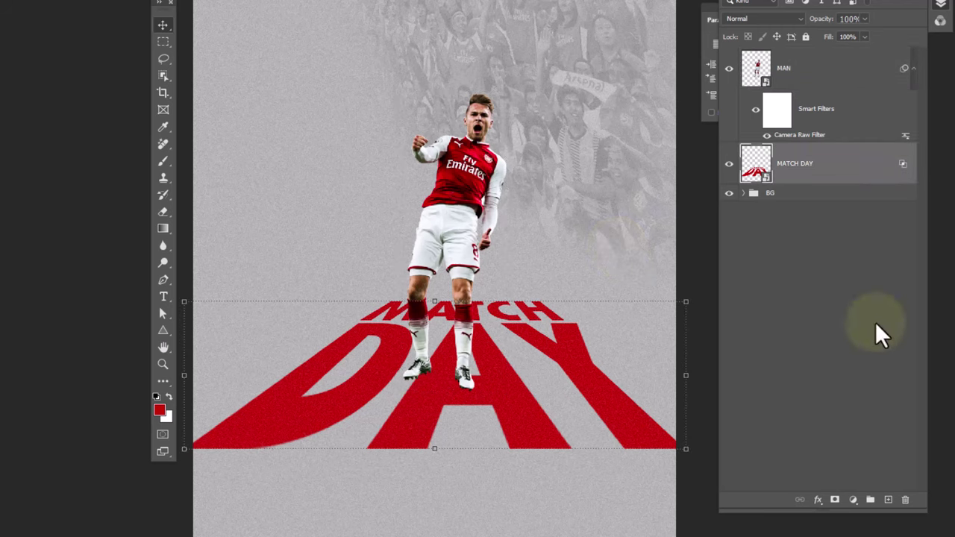
{"action": "left_click", "coordinate": [888, 500]}
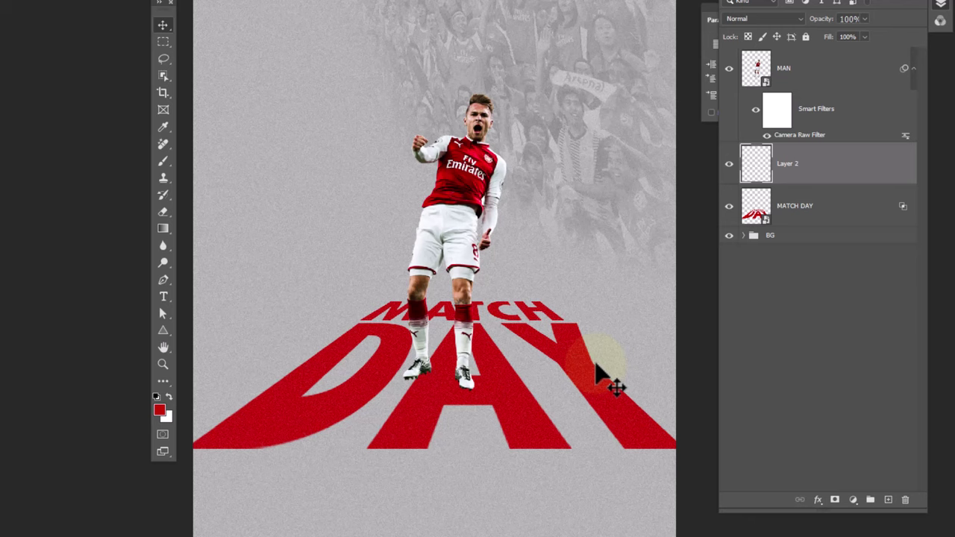
{"action": "right_click", "coordinate": [163, 160]}
{"action": "left_click", "coordinate": [217, 161]}
{"action": "right_click", "coordinate": [414, 300]}
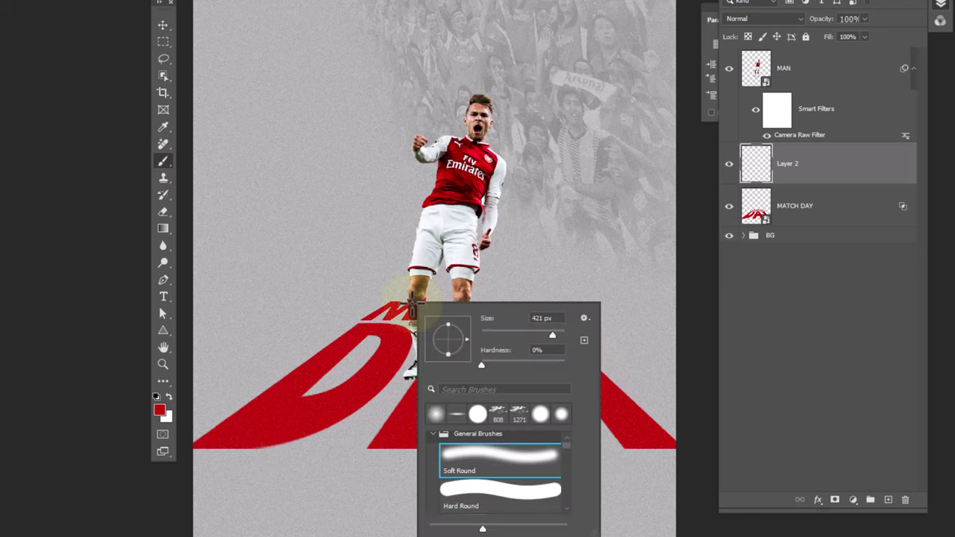
{"action": "left_click", "coordinate": [485, 471]}
{"action": "double_click", "coordinate": [485, 472]}
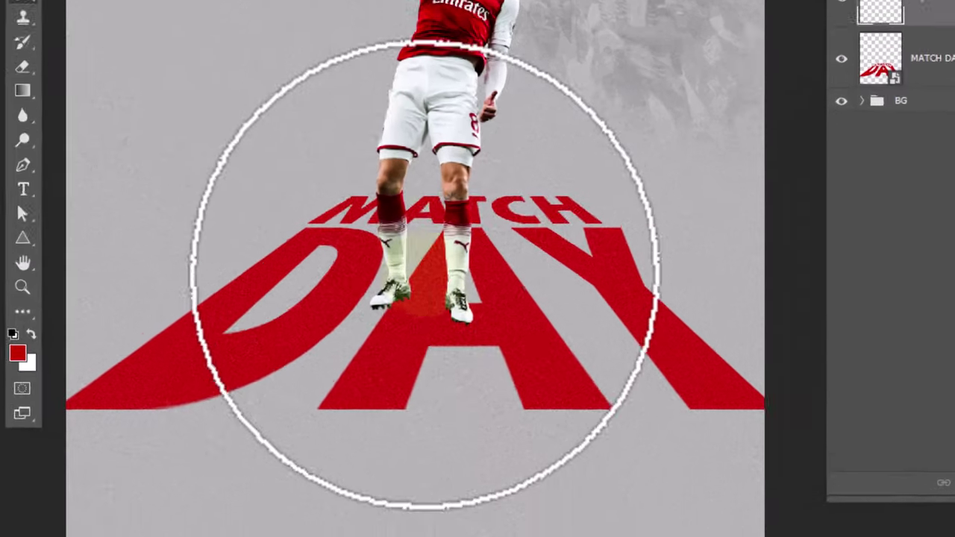
Flatten the brush tip into an ellipse, paint the shadow, and set 71% opacity
{"action": "right_click", "coordinate": [436, 335]}
{"action": "left_click_drag", "start_coordinate": [469, 102], "coordinate": [469, 127]}
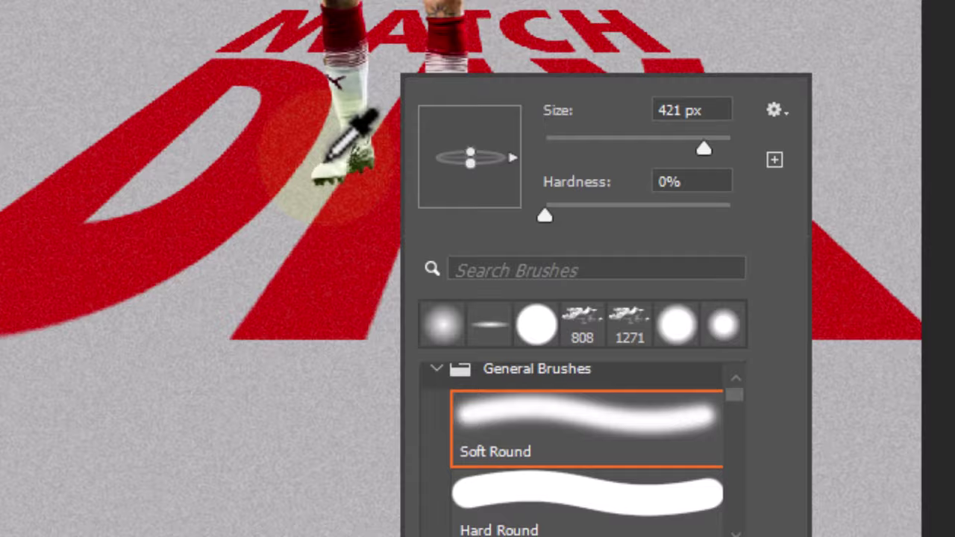
{"action": "left_click", "coordinate": [341, 139]}
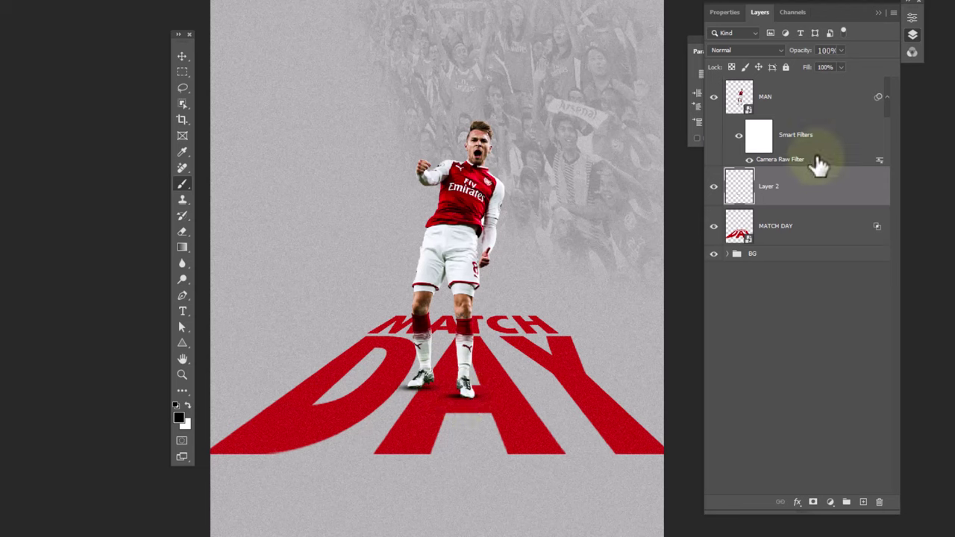
{"action": "left_click_drag", "start_coordinate": [801, 50], "coordinate": [783, 53]}
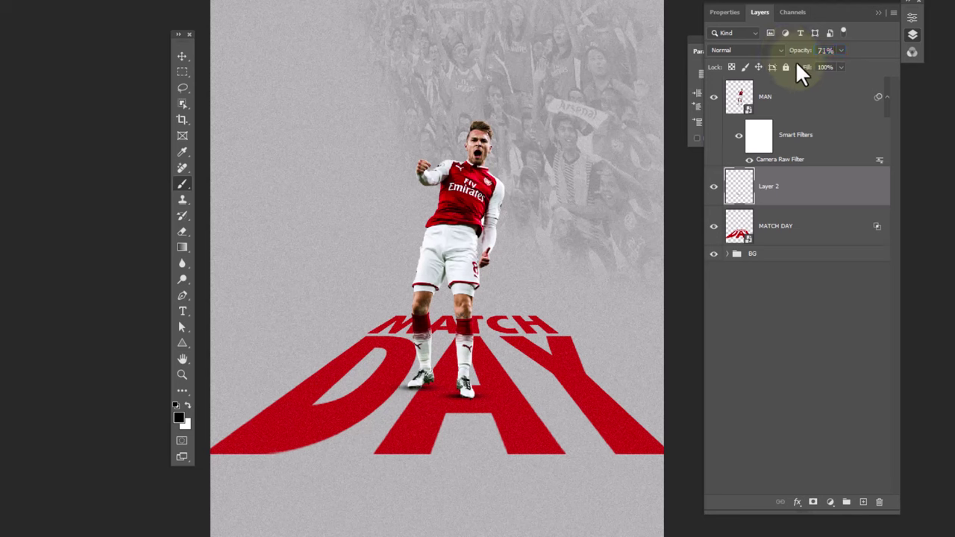
Group MAN and Layer 2 into a group named 'Model', then show the LOGO group
{"action": "left_click", "coordinate": [831, 100], "text": "shift"}
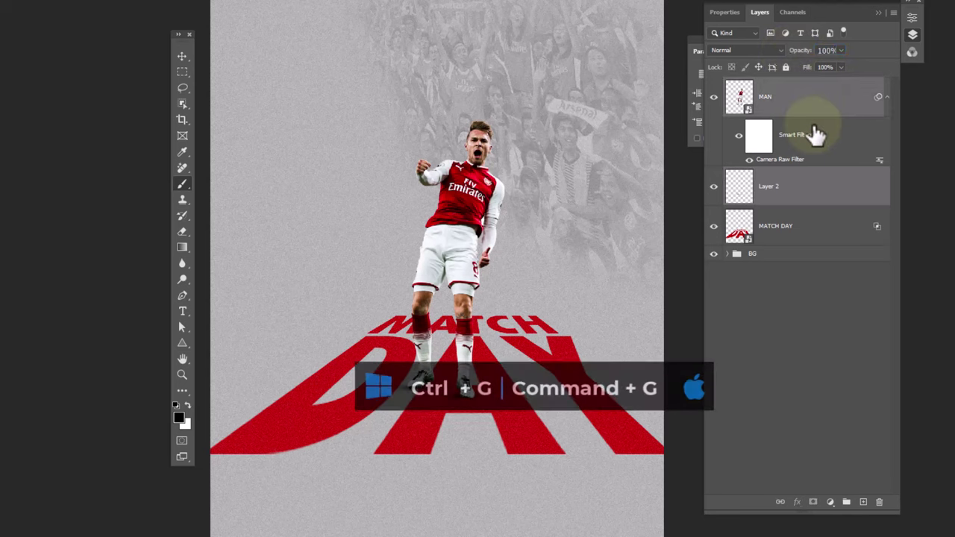
{"action": "key", "text": "ctrl+g"}
{"action": "double_click", "coordinate": [763, 85]}
{"action": "type", "text": "Model"}
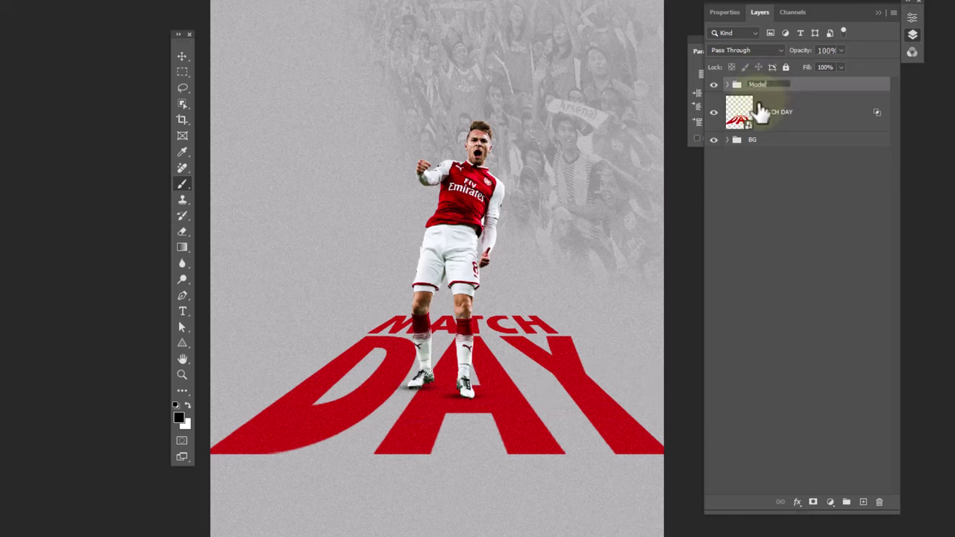
{"action": "key", "text": "Return"}
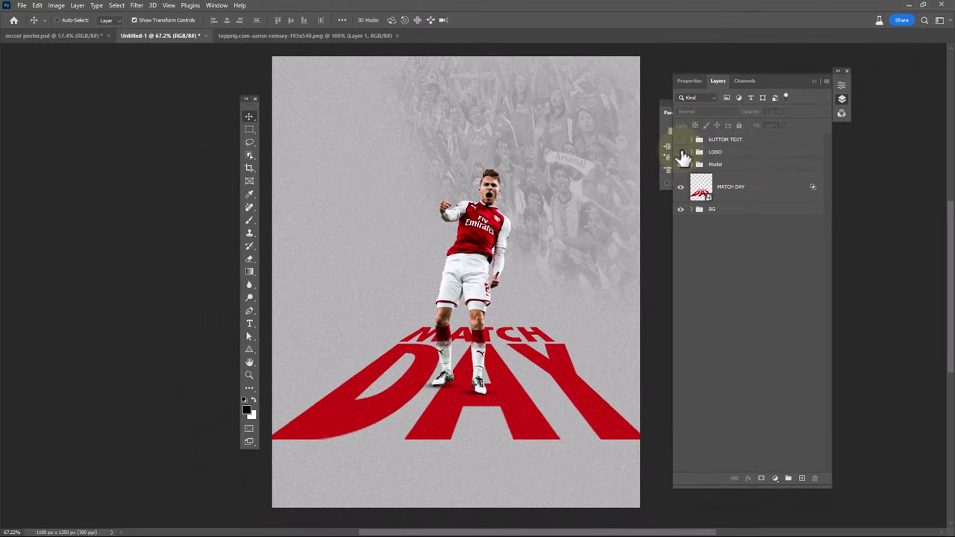
{"action": "left_click", "coordinate": [682, 152]}
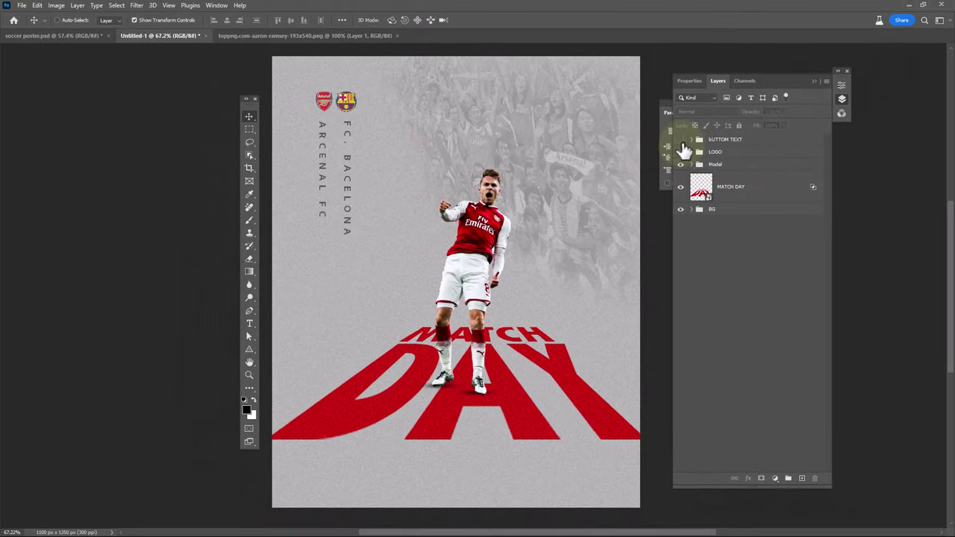